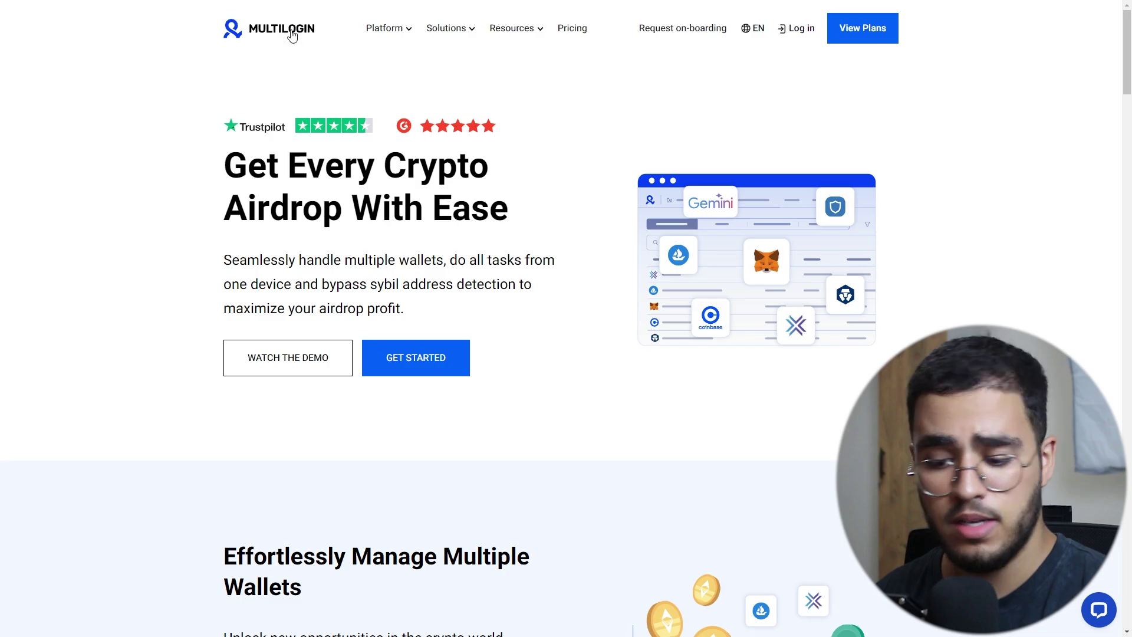
Skim the homepage, highlight the 'Unlock a competitive advantage' heading, then return to the crypto airdrops page
left_click(236, 17)
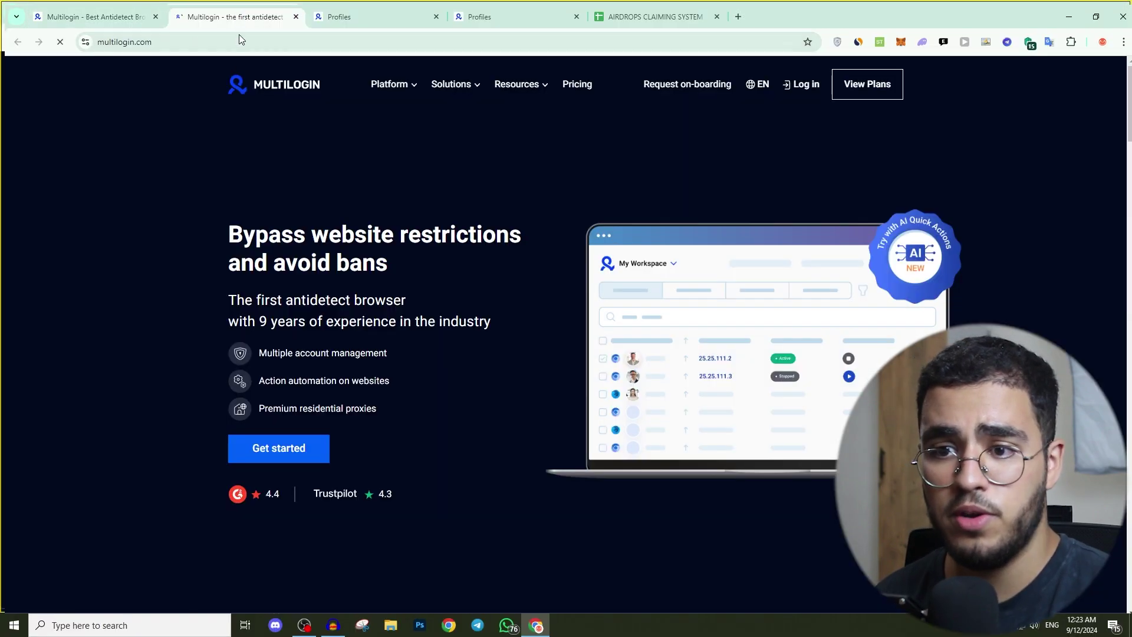
scroll(275, 295, "down", 5)
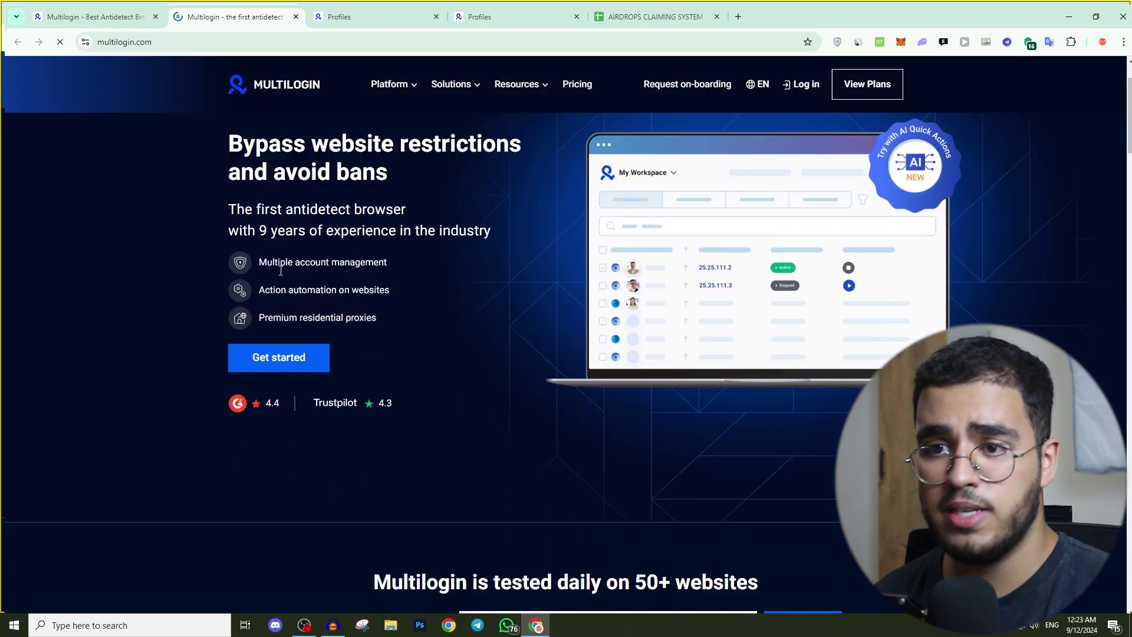
scroll(283, 268, "down", 15)
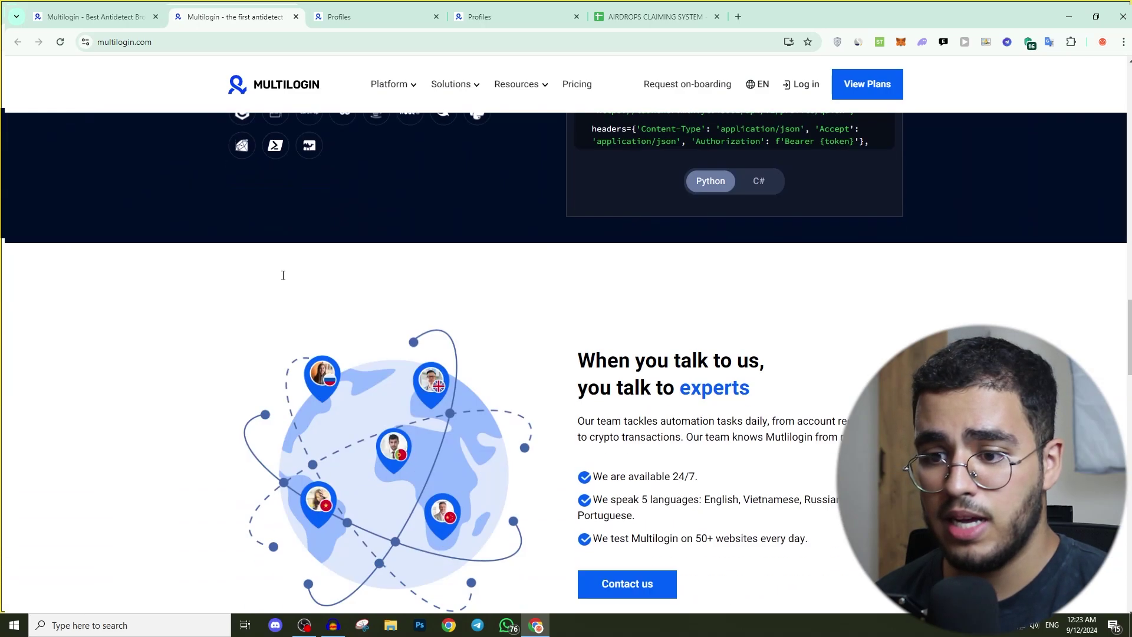
scroll(288, 272, "down", 7)
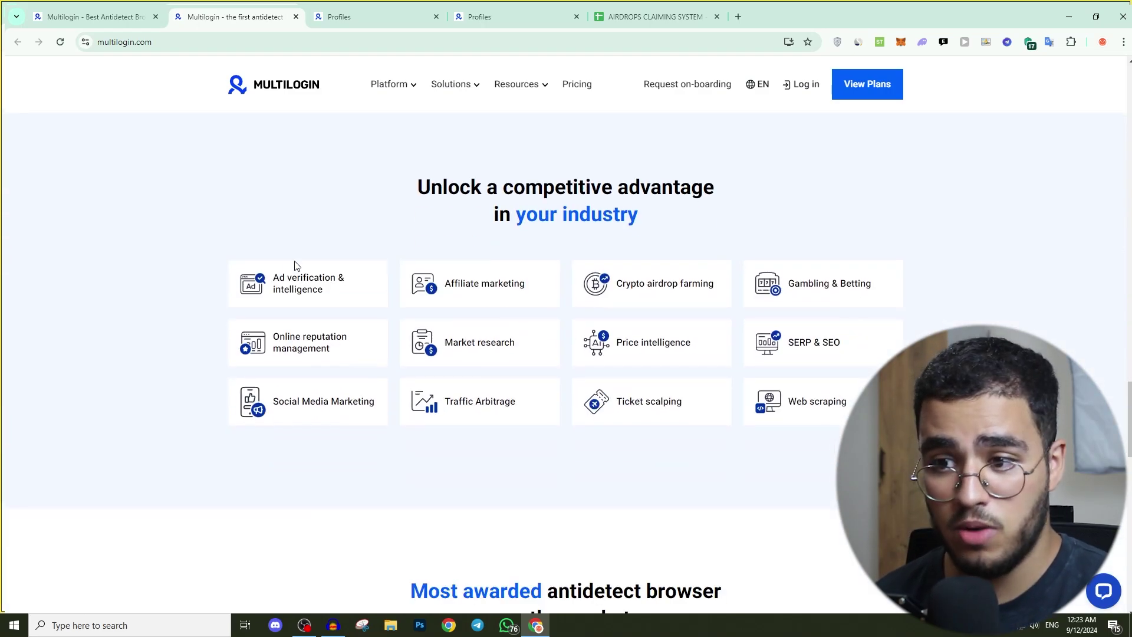
left_click_drag(416, 188, 685, 211)
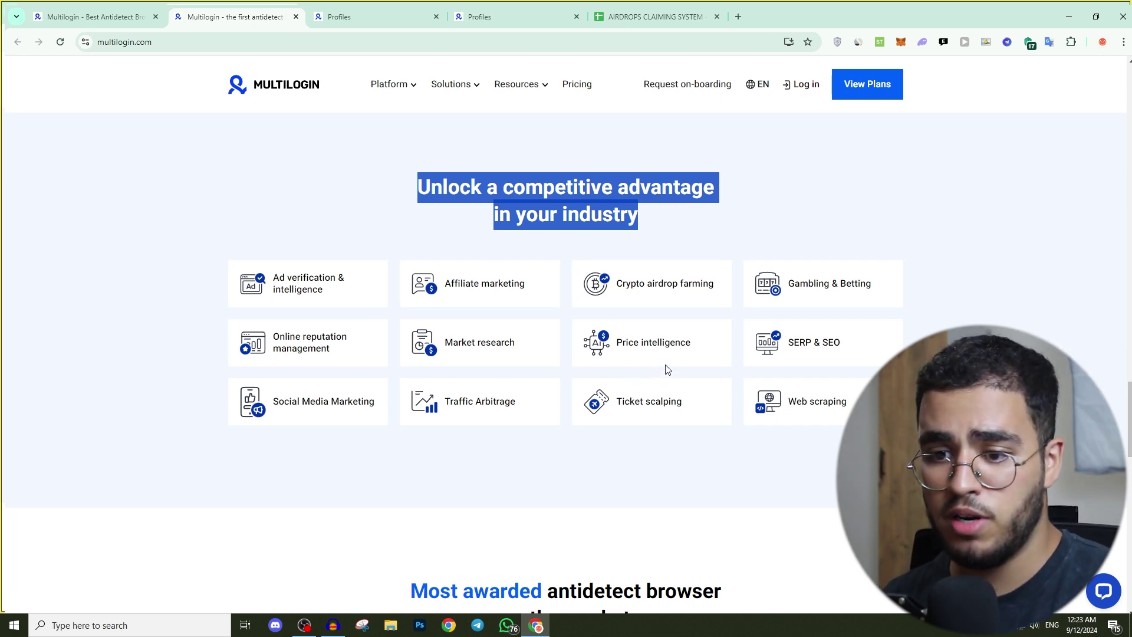
left_click(119, 17)
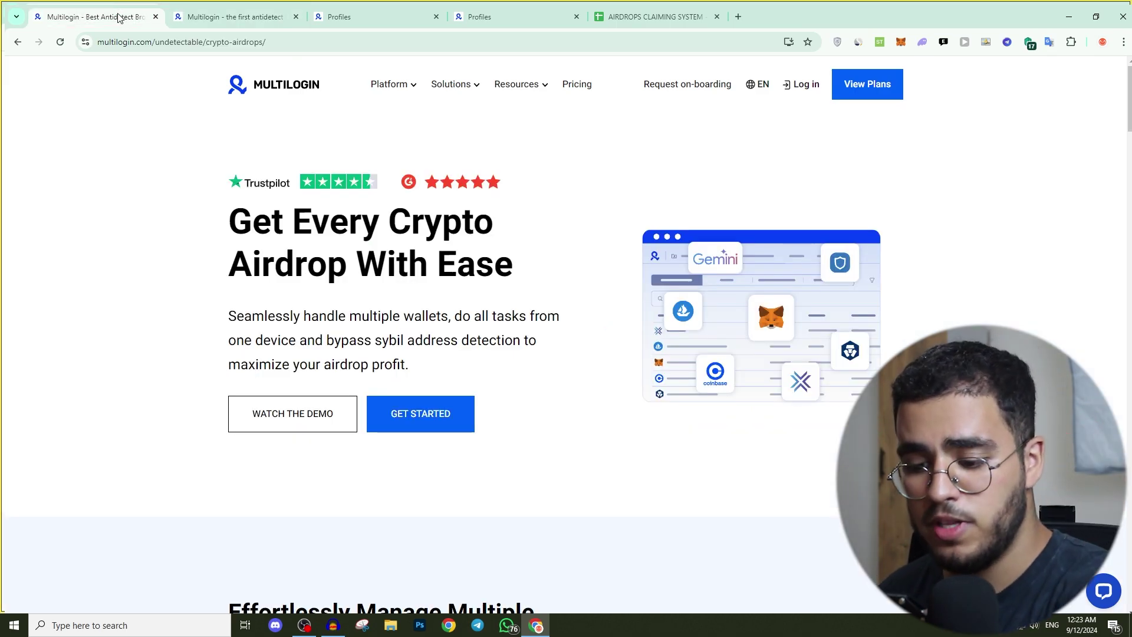
Show the airdrops page full-screen and scroll to the Effortlessly Manage Multiple Wallets section
key("F11")
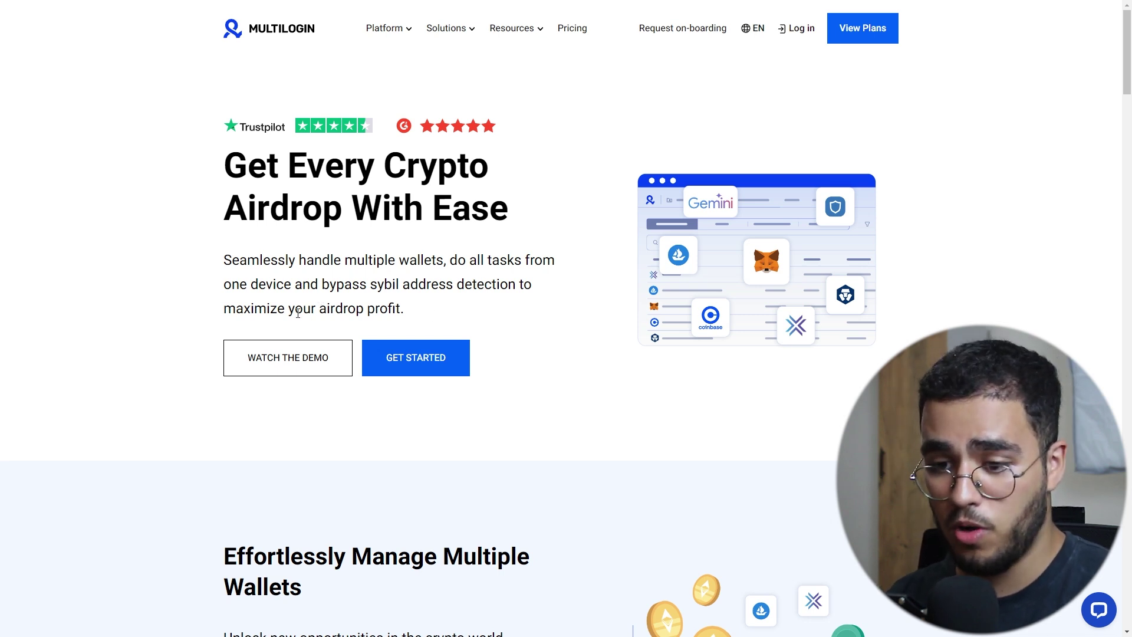
scroll(466, 363, "down", 6)
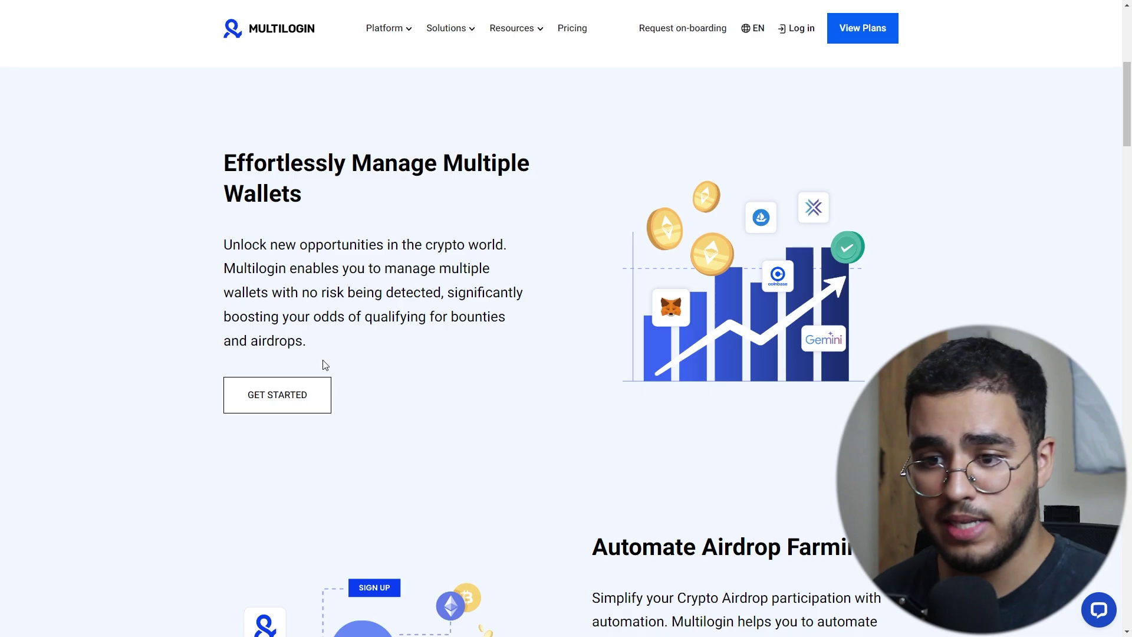
Scroll past Automate Airdrop Farming down to the Pass Human Challenge Checks section
scroll(371, 354, "down", 7)
scroll(372, 354, "up", 3)
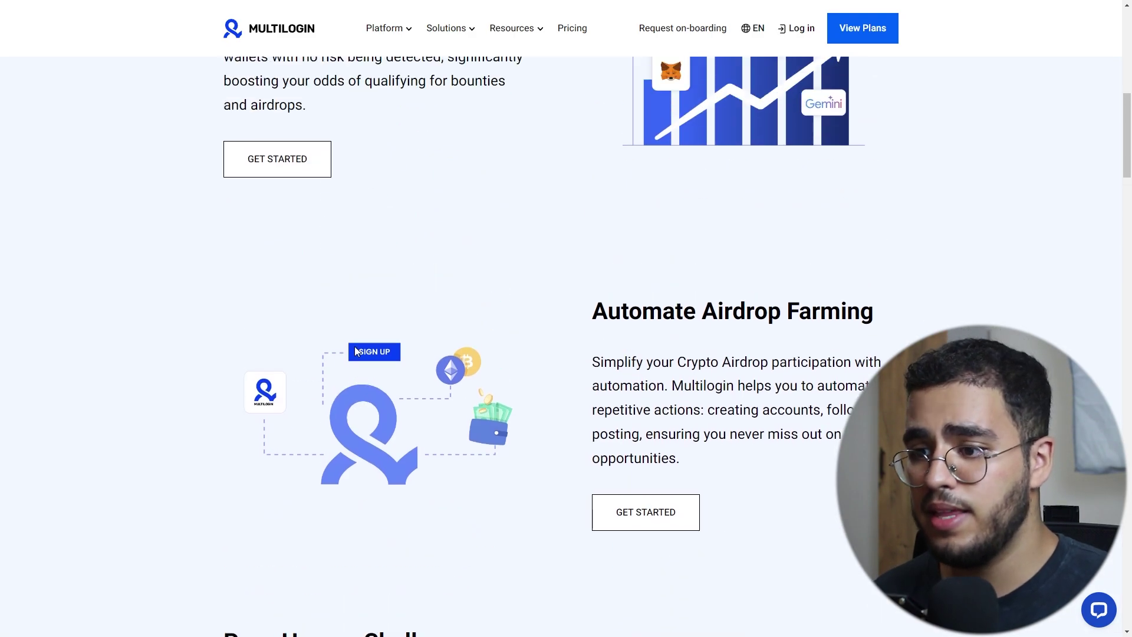
scroll(375, 352, "down", 1)
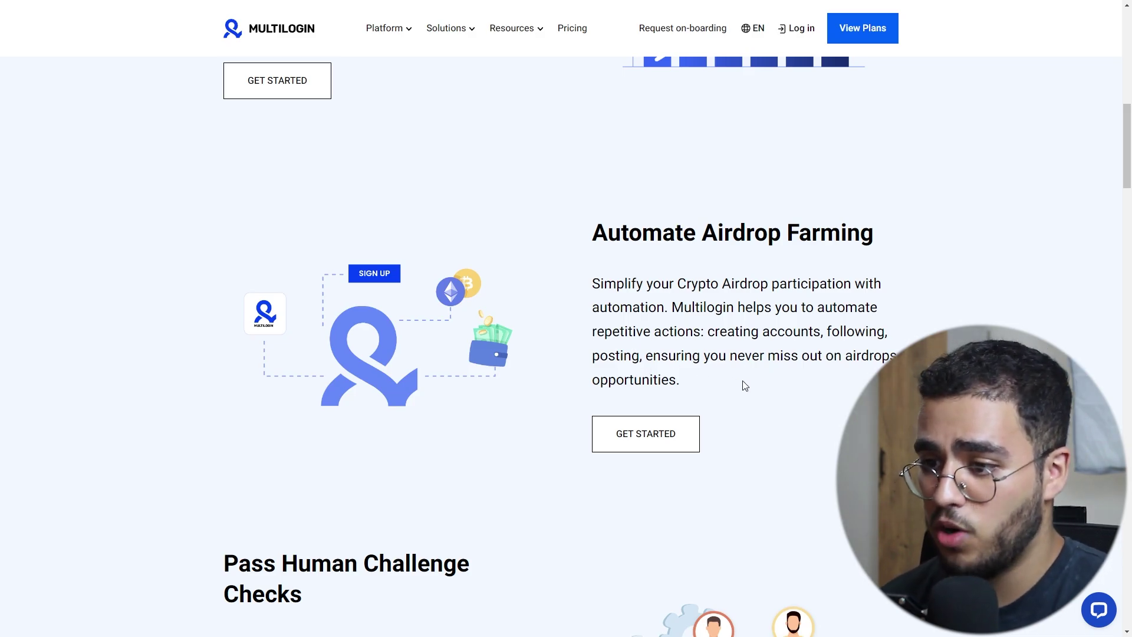
scroll(667, 394, "down", 5)
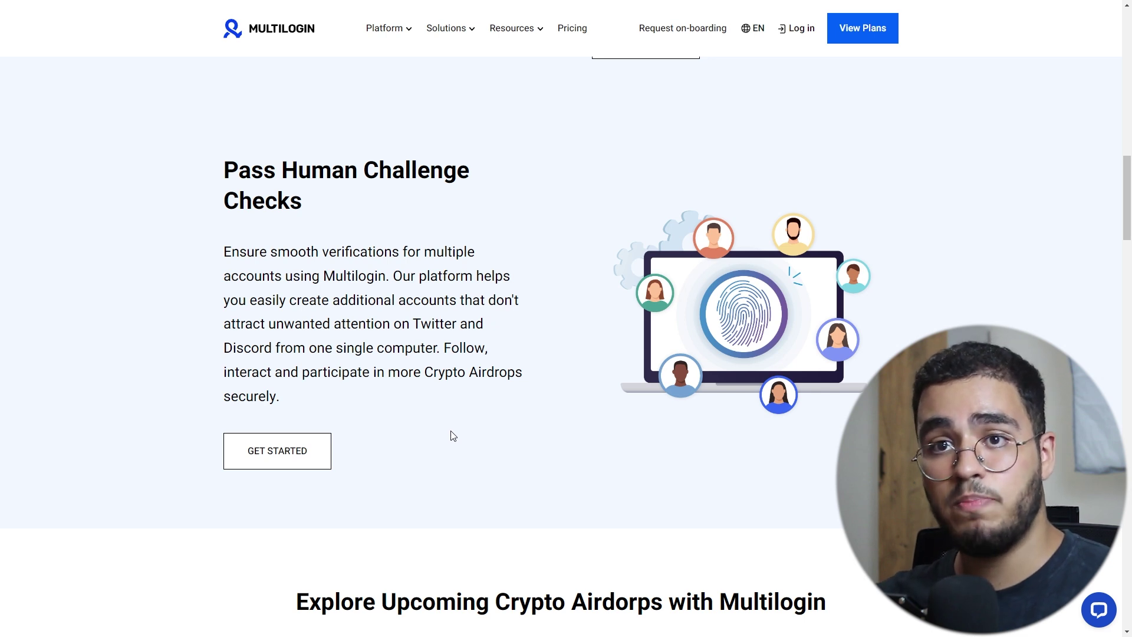
Scroll to the upcoming ZkSync, Starknet, Metamask and Layerzero airdrops and Understanding Crypto Airdrops
scroll(451, 434, "down", 8)
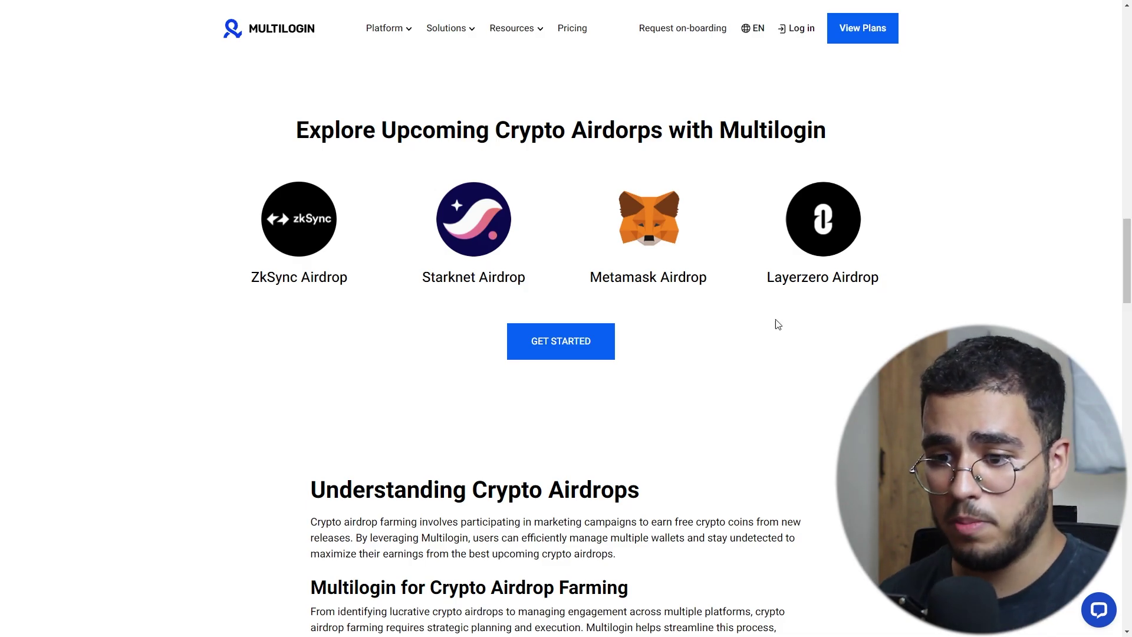
scroll(547, 371, "down", 6)
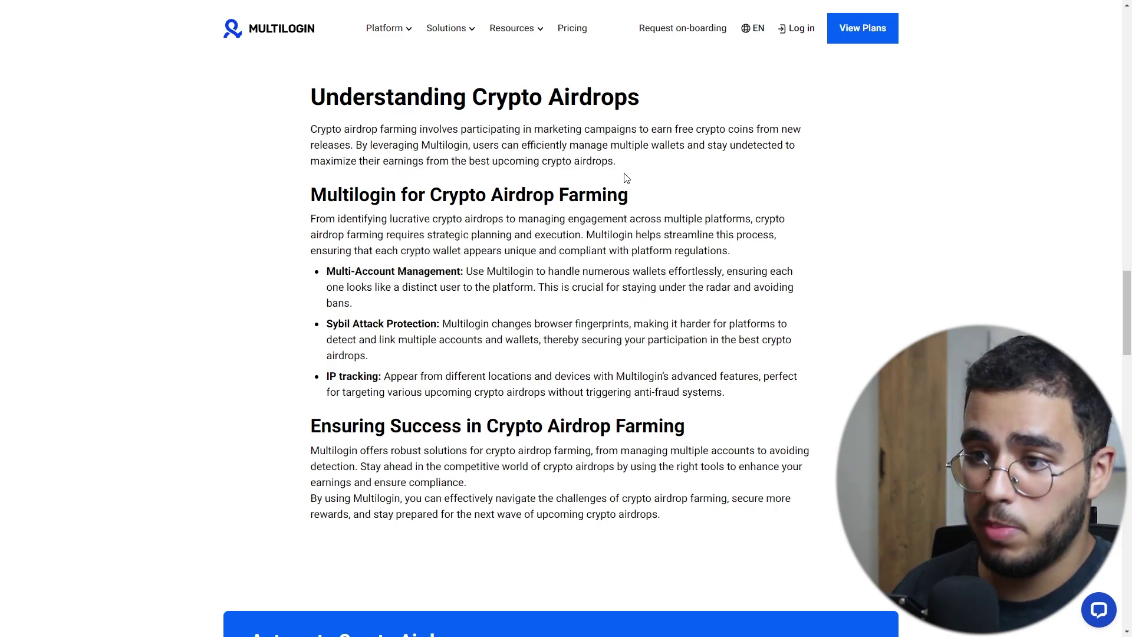
Scroll past the Automate Crypto Airdrops banner to the numbered How to Get Crypto Airdrops steps
scroll(500, 180, "down", 1)
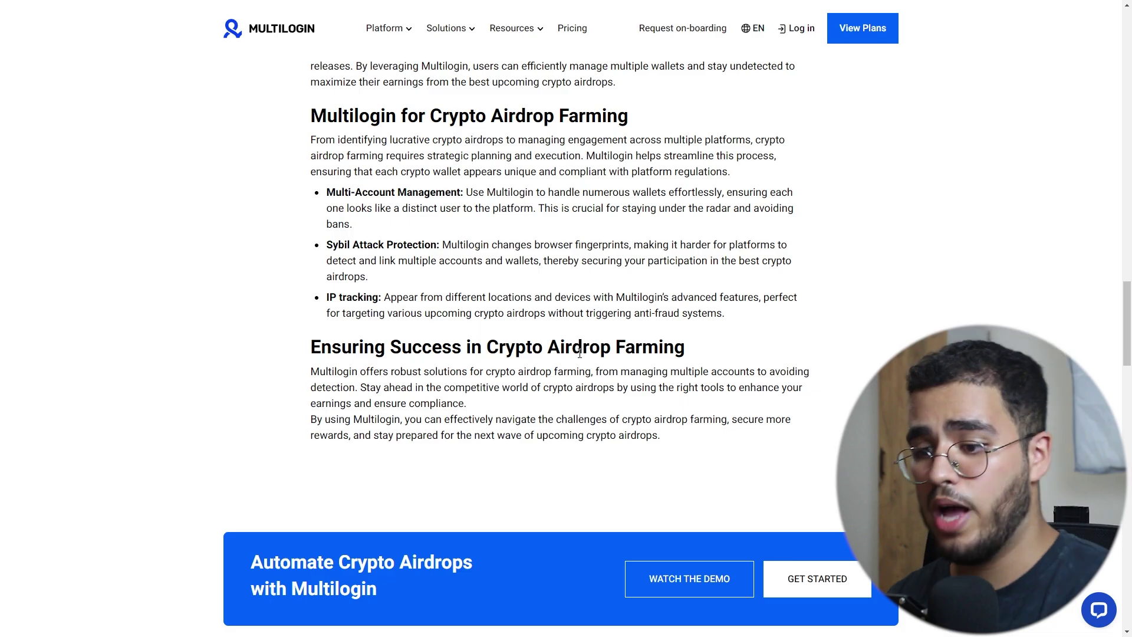
scroll(580, 353, "down", 8)
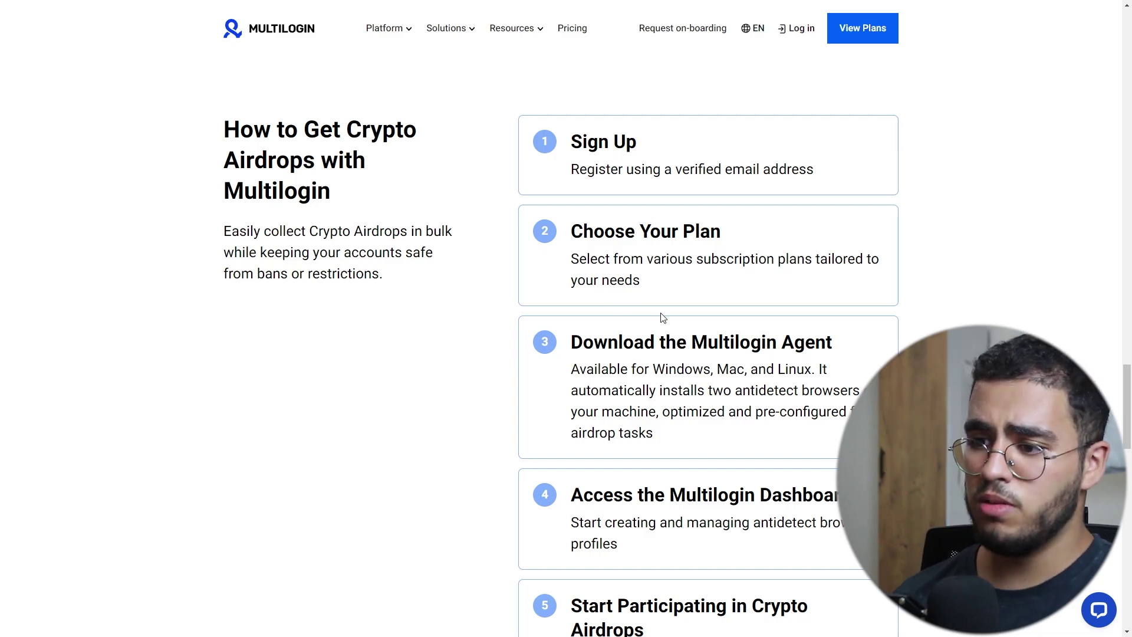
Scroll past step 5 and Get Started to the Industry Recognized awards and demo sections
scroll(655, 399, "down", 1)
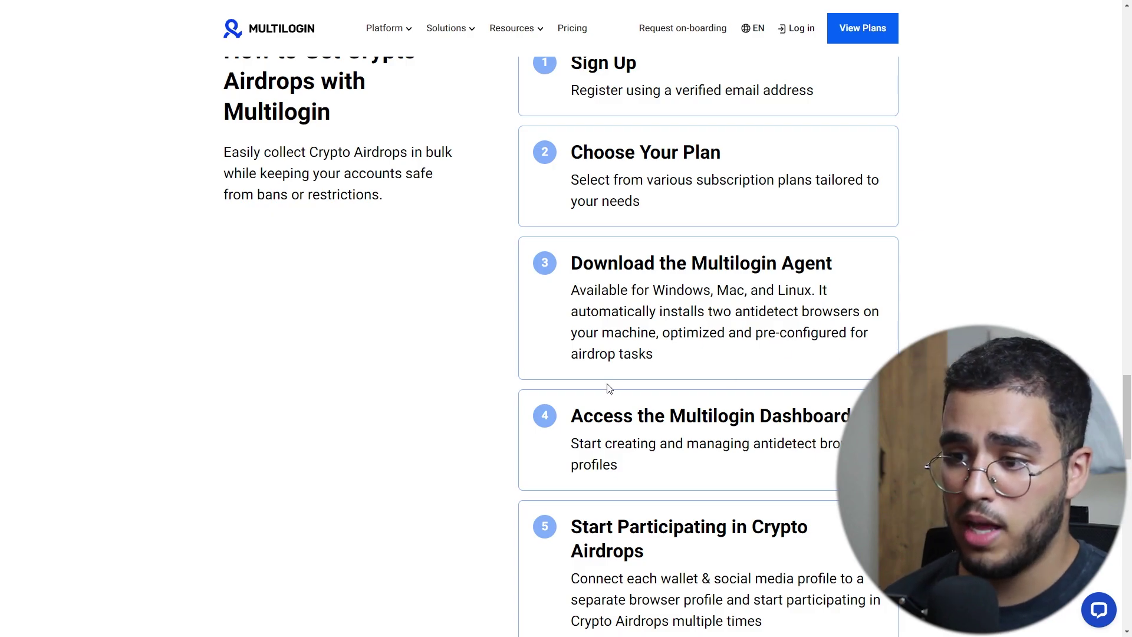
scroll(610, 388, "down", 3)
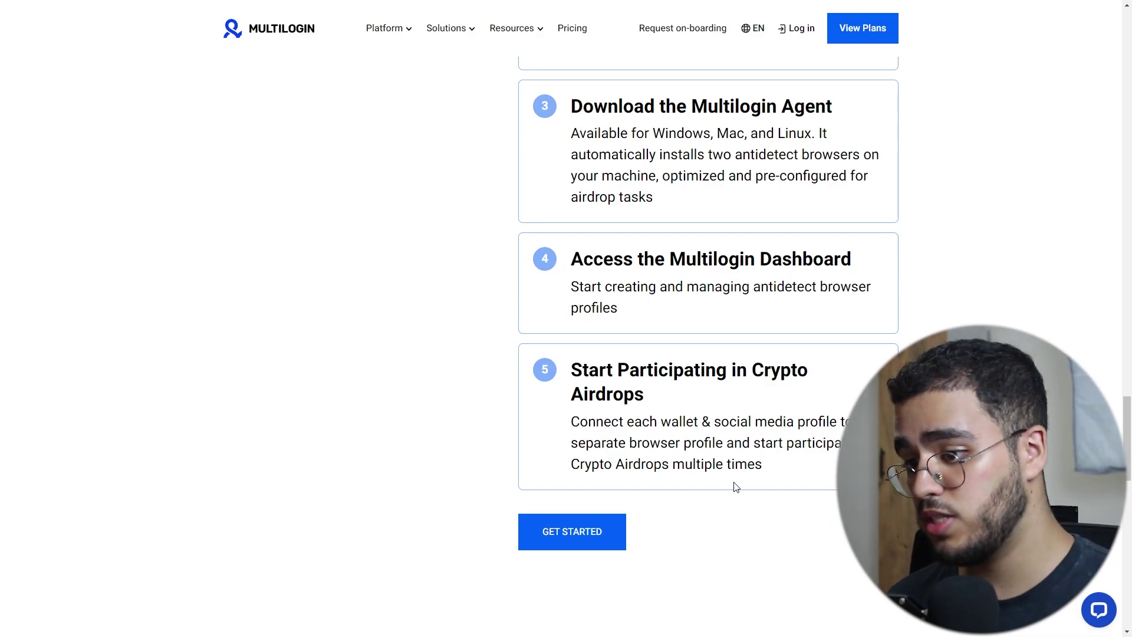
scroll(434, 311, "down", 8)
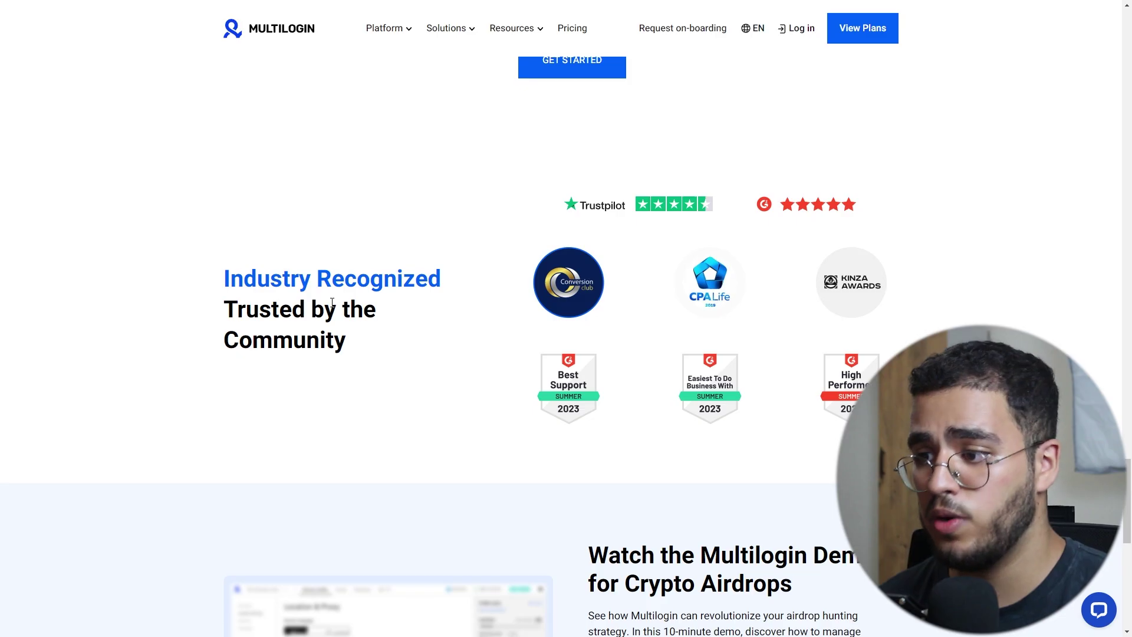
Look over the demo form's Name, Last Name and Email fields unfilled, then jump to the page top
scroll(625, 279, "down", 8)
scroll(624, 280, "up", 3)
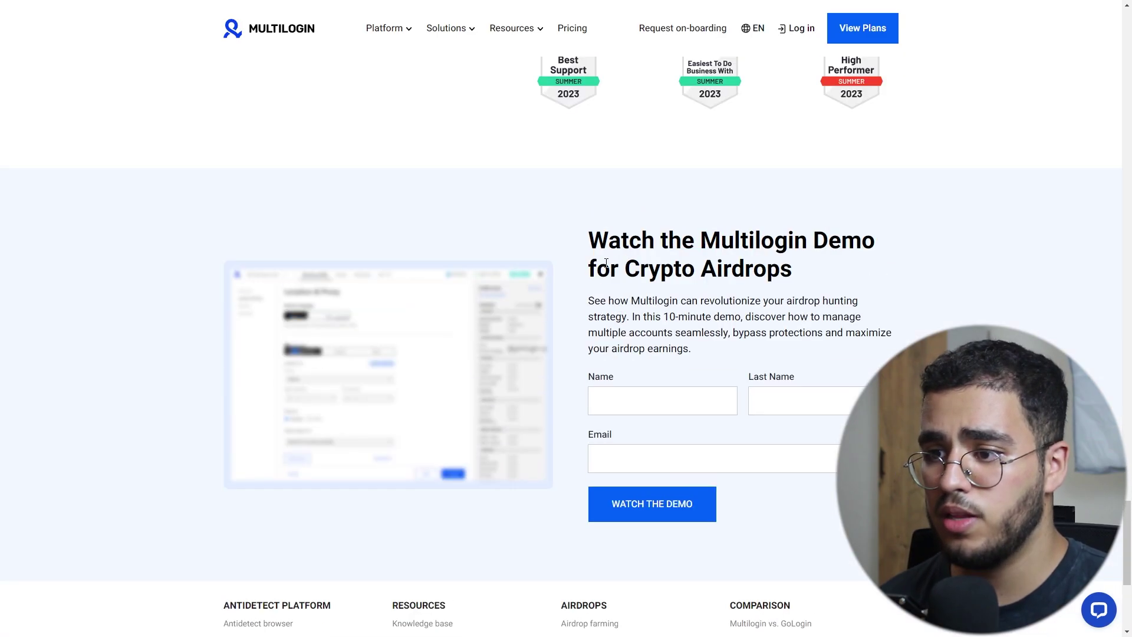
scroll(653, 280, "down", 1)
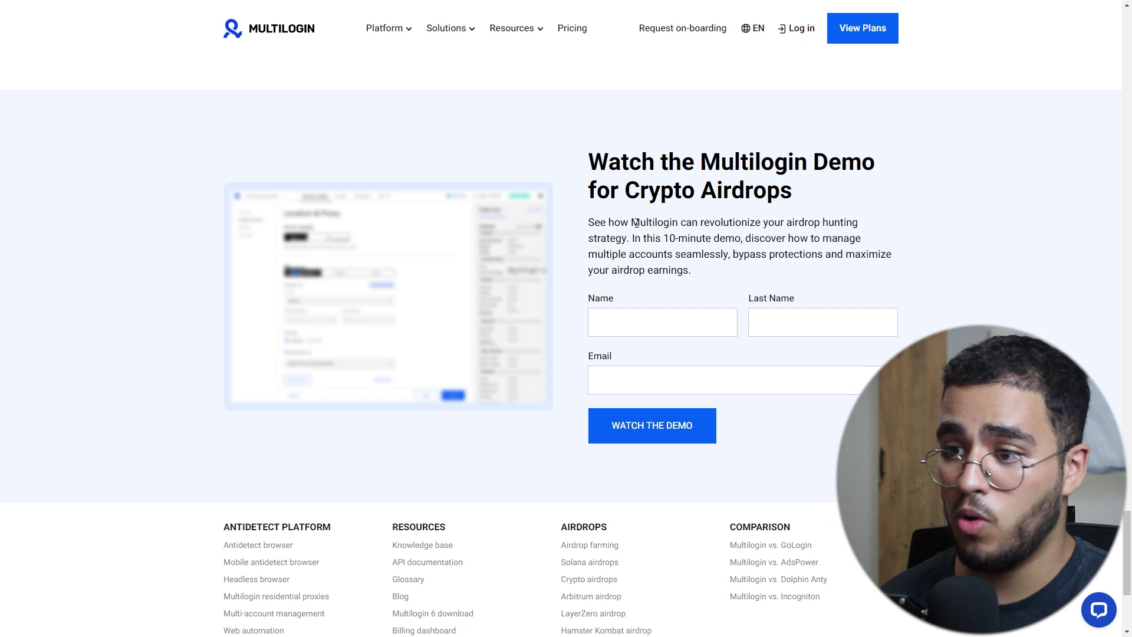
left_click(628, 328)
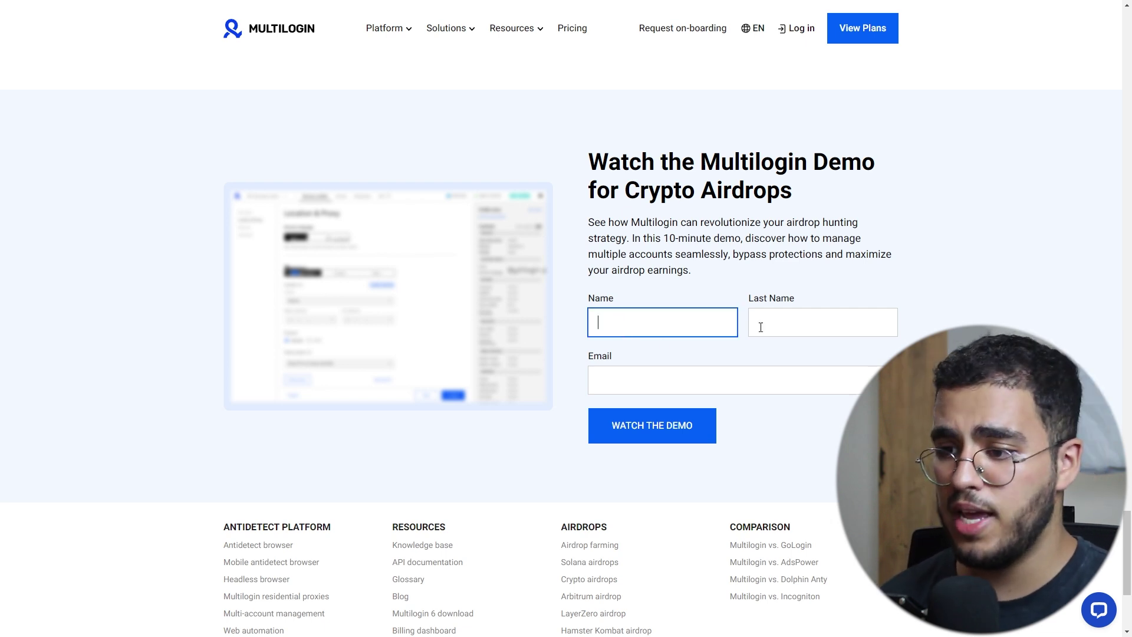
left_click(809, 329)
left_click(649, 377)
left_click(712, 455)
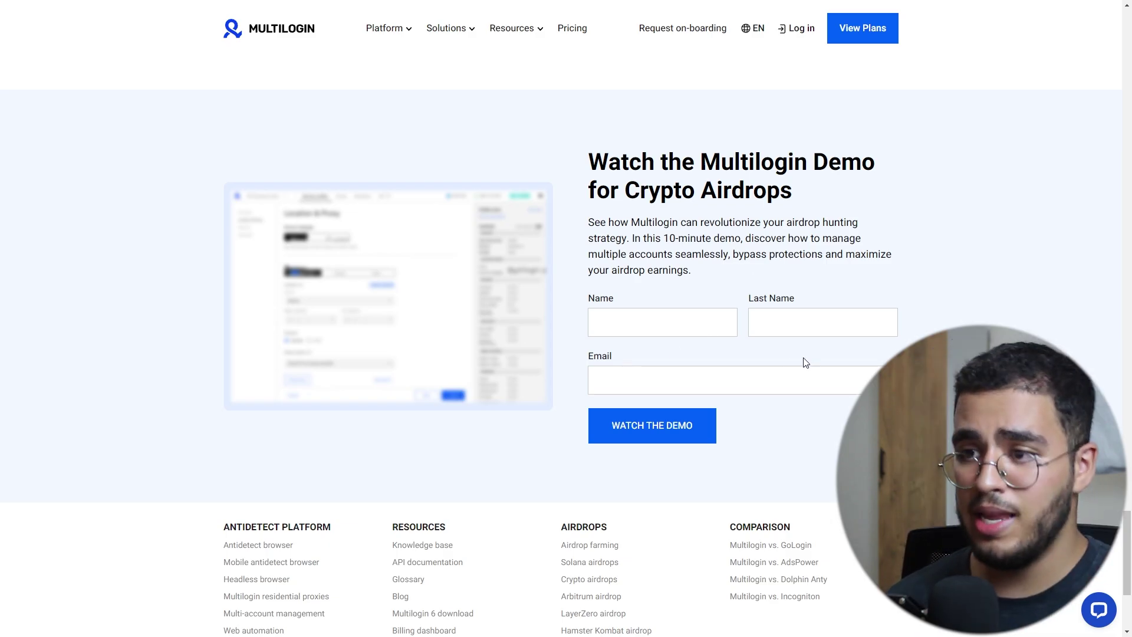
key("Home")
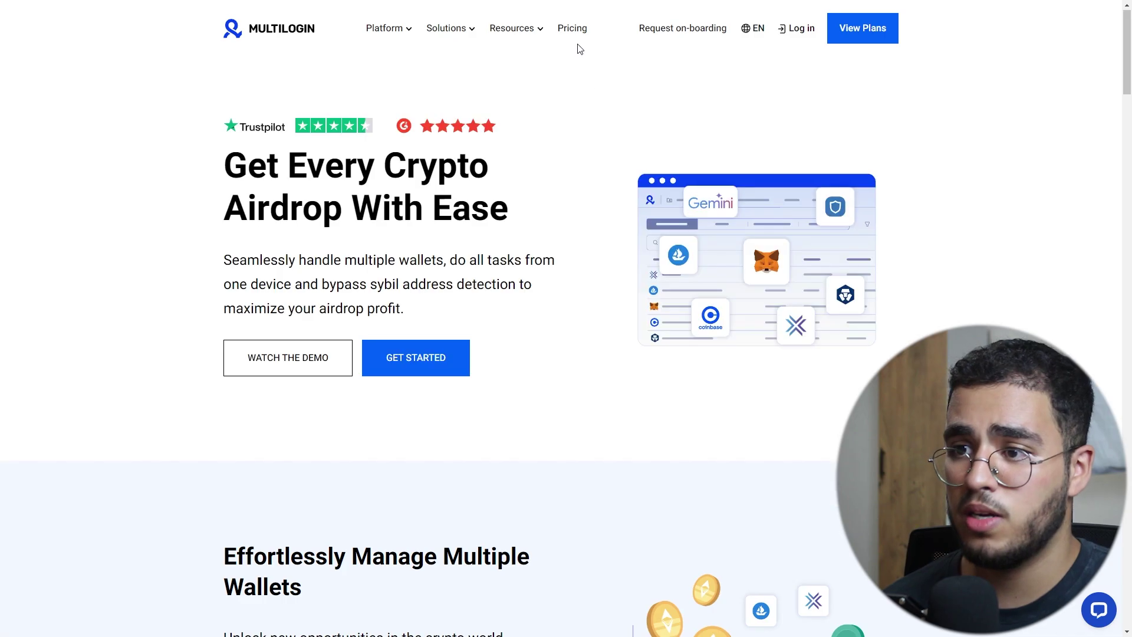
left_click(575, 34)
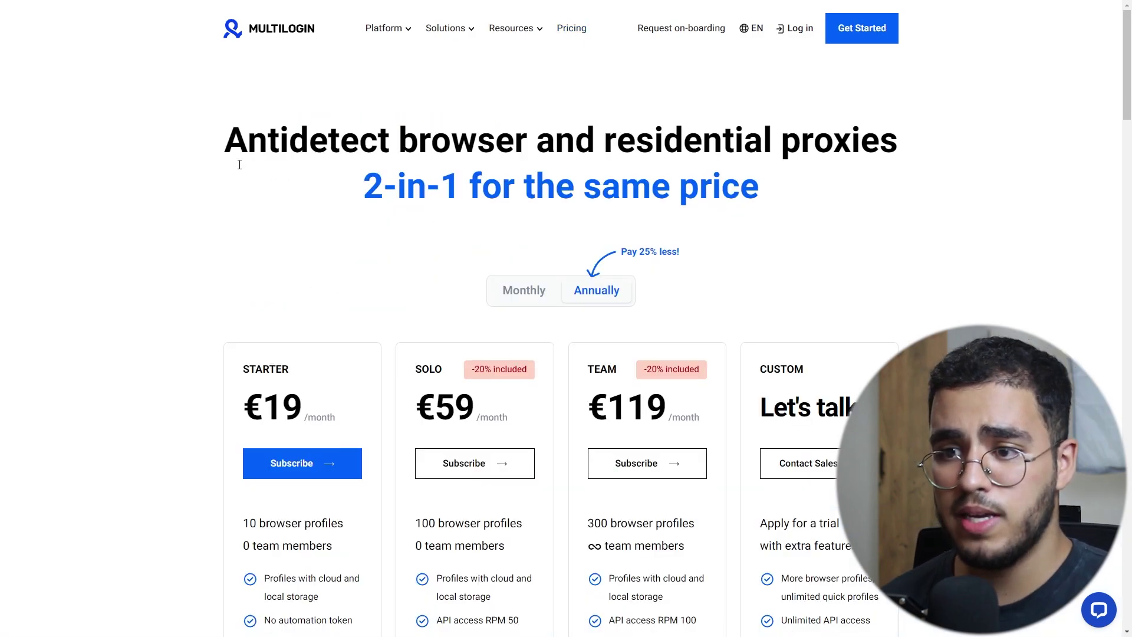
scroll(358, 265, "down", 1)
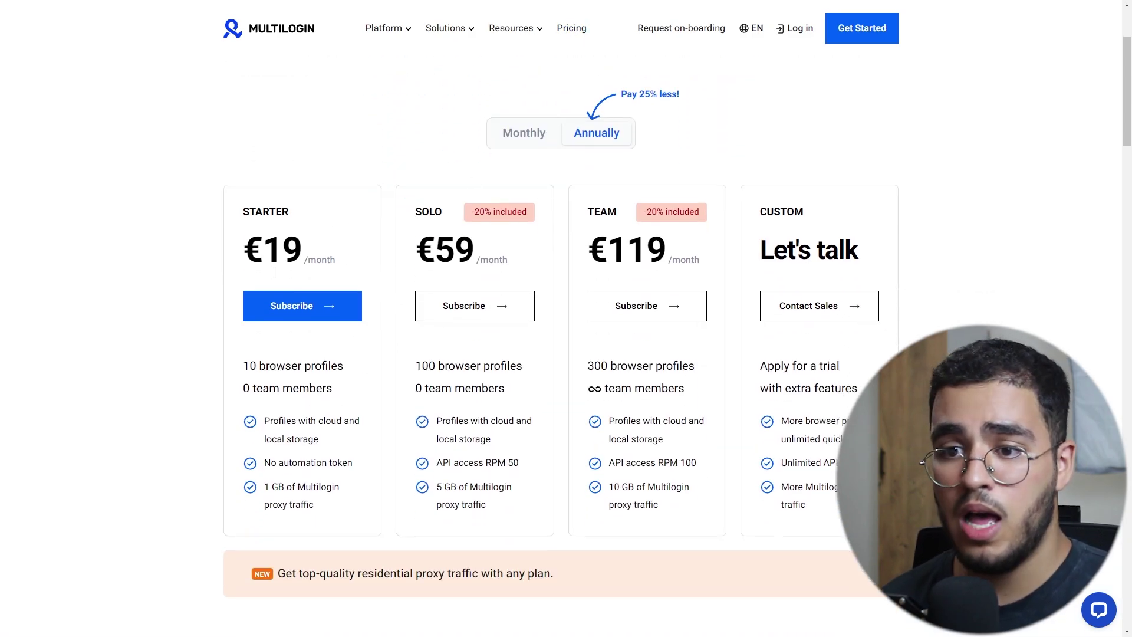
scroll(224, 182, "down", 1)
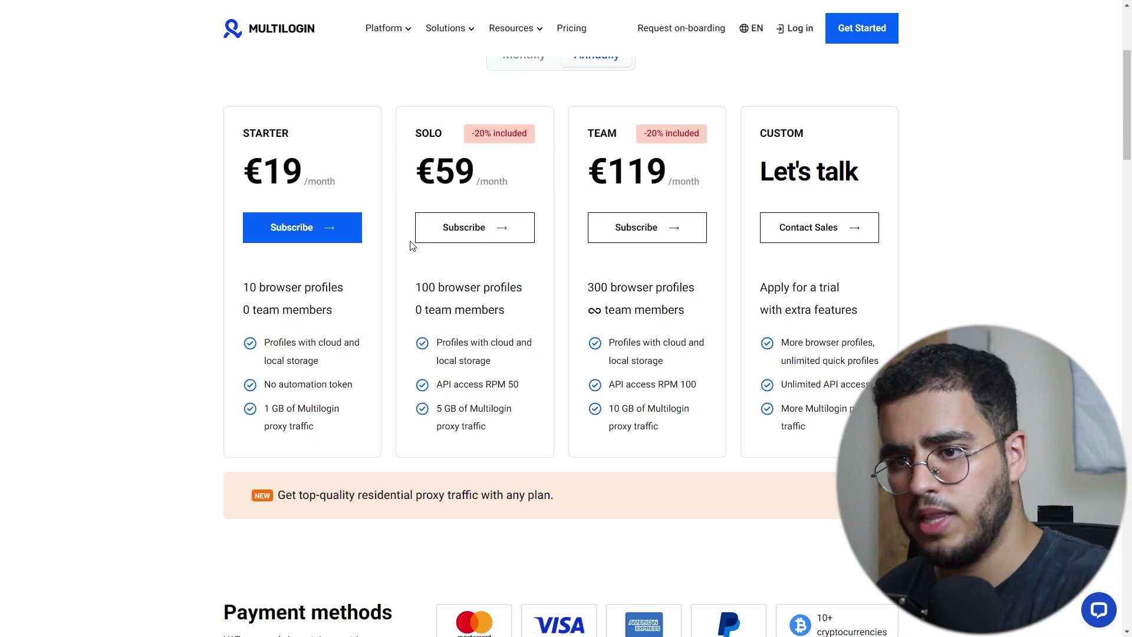
scroll(313, 230, "down", 1)
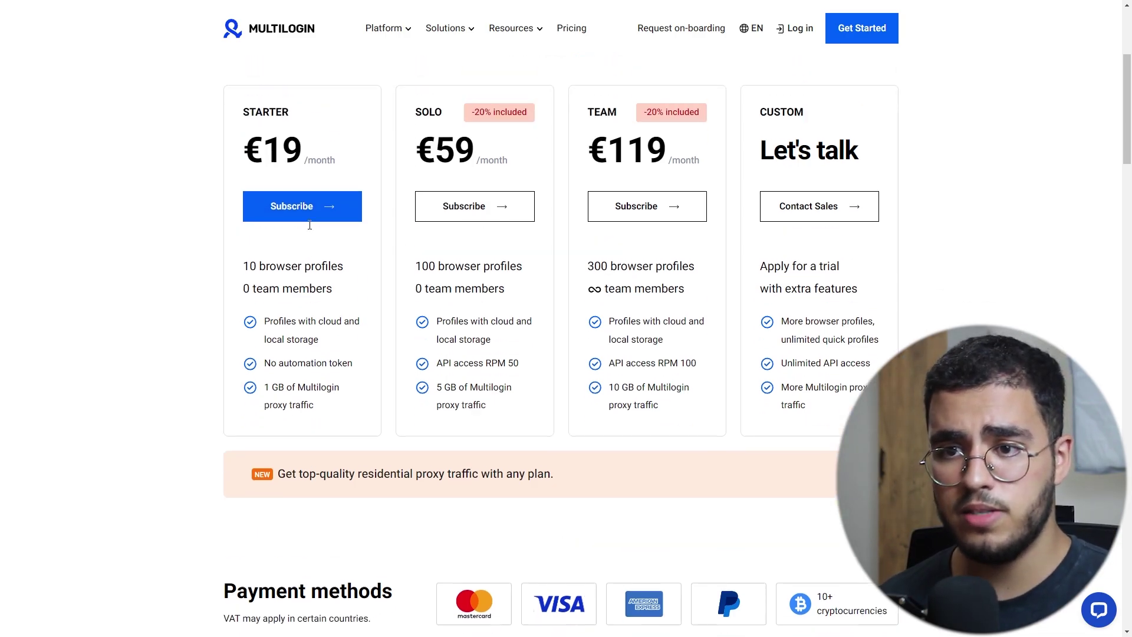
scroll(310, 225, "up", 1)
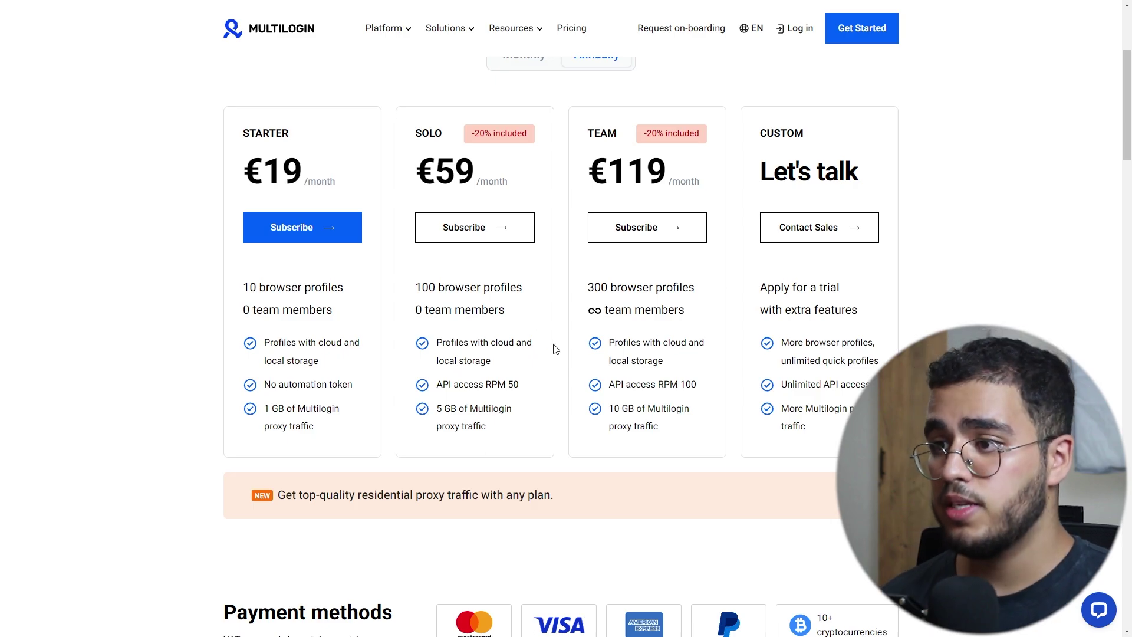
scroll(767, 475, "up", 3)
Switch pricing to monthly billing: Starter €29, Solo €79 and Team €159 per month
scroll(494, 267, "down", 1)
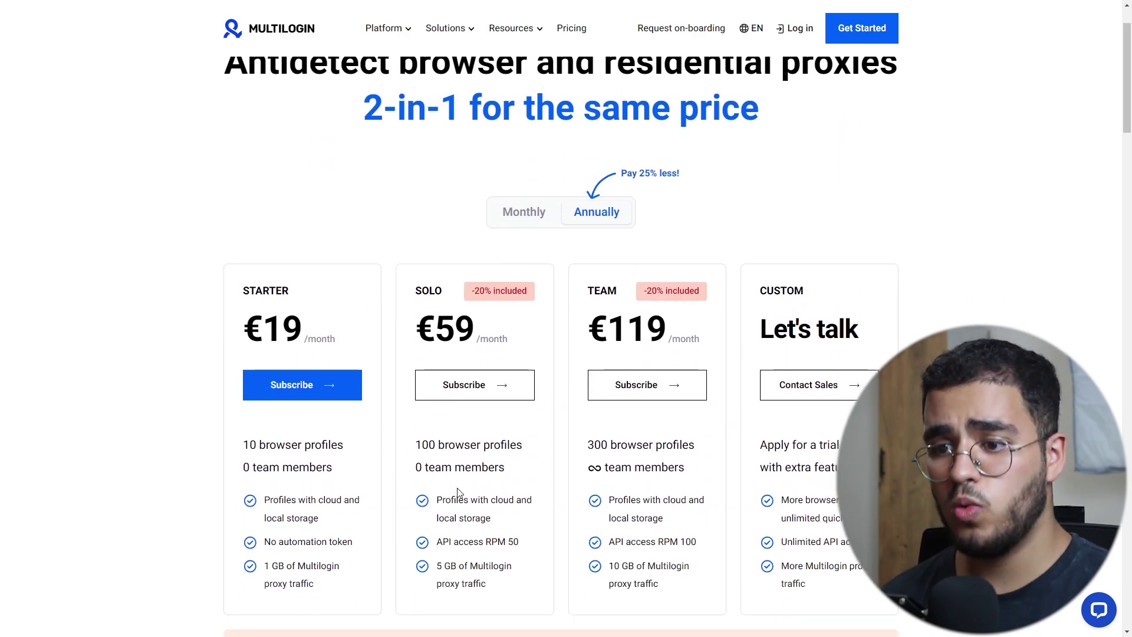
left_click(541, 217)
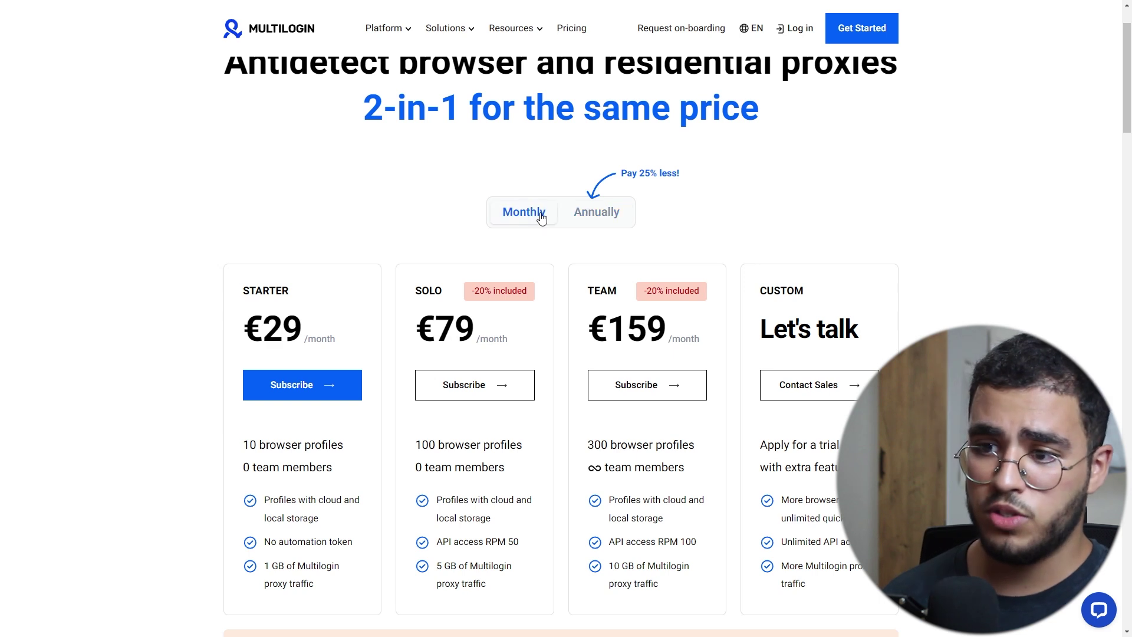
left_click(605, 209)
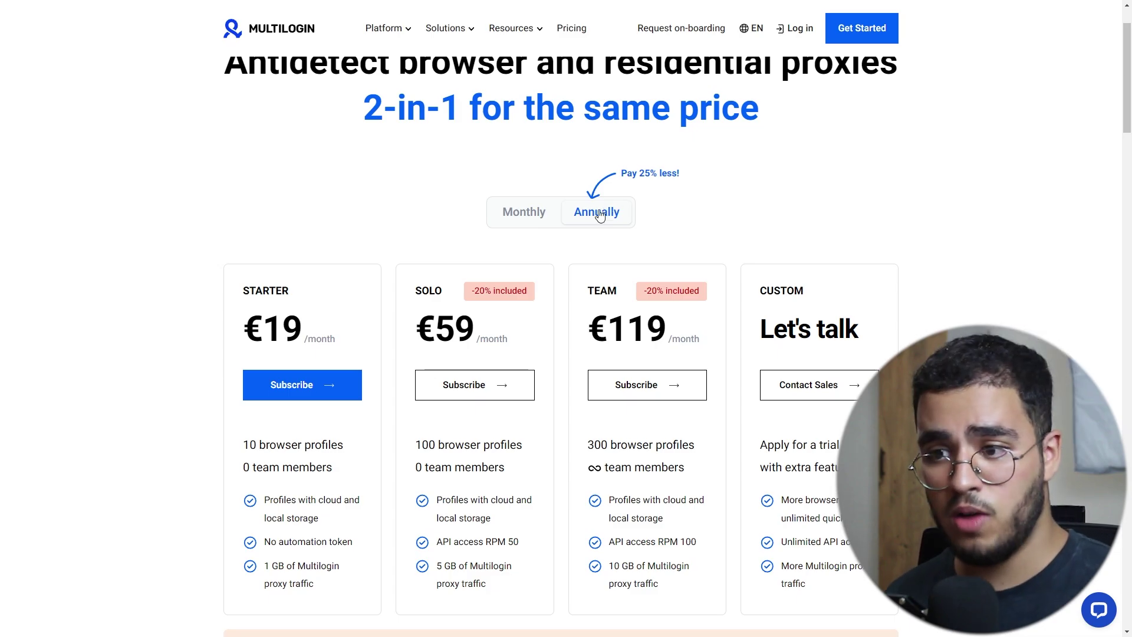
left_click(542, 217)
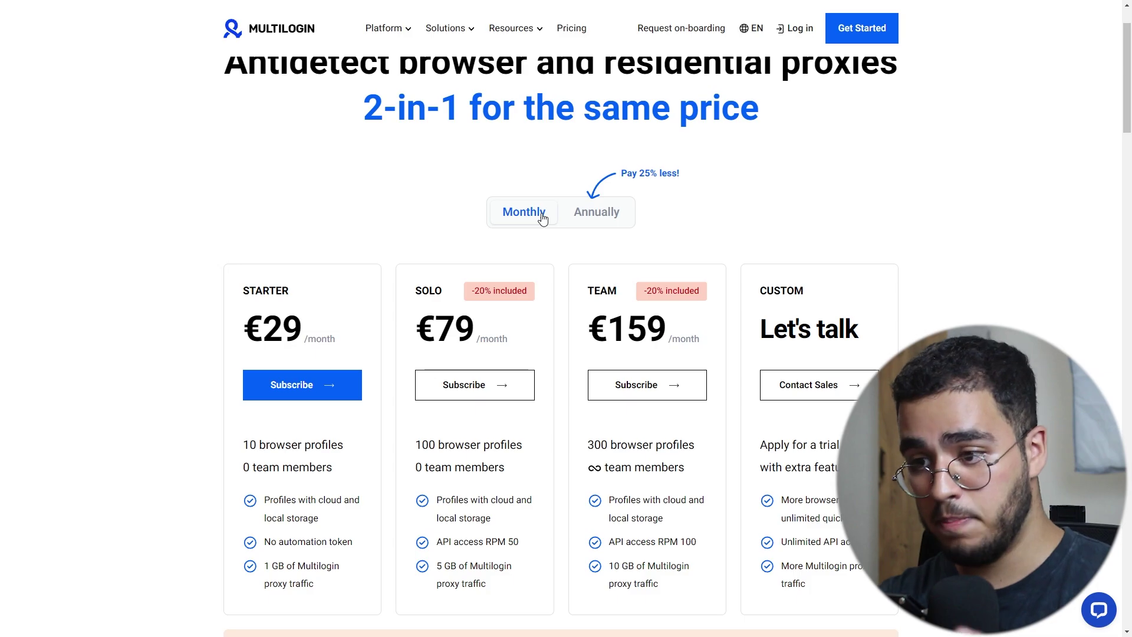
scroll(543, 217, "up", 2)
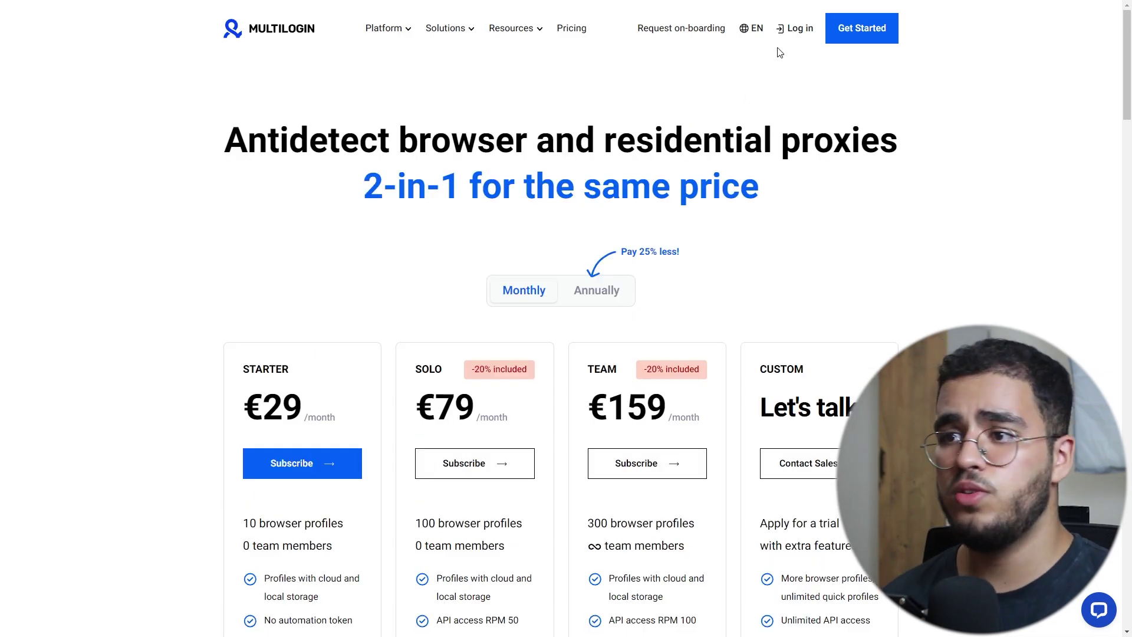
Go from Log in to Create account, focus the email field and accept the Terms of Service
left_click(795, 31)
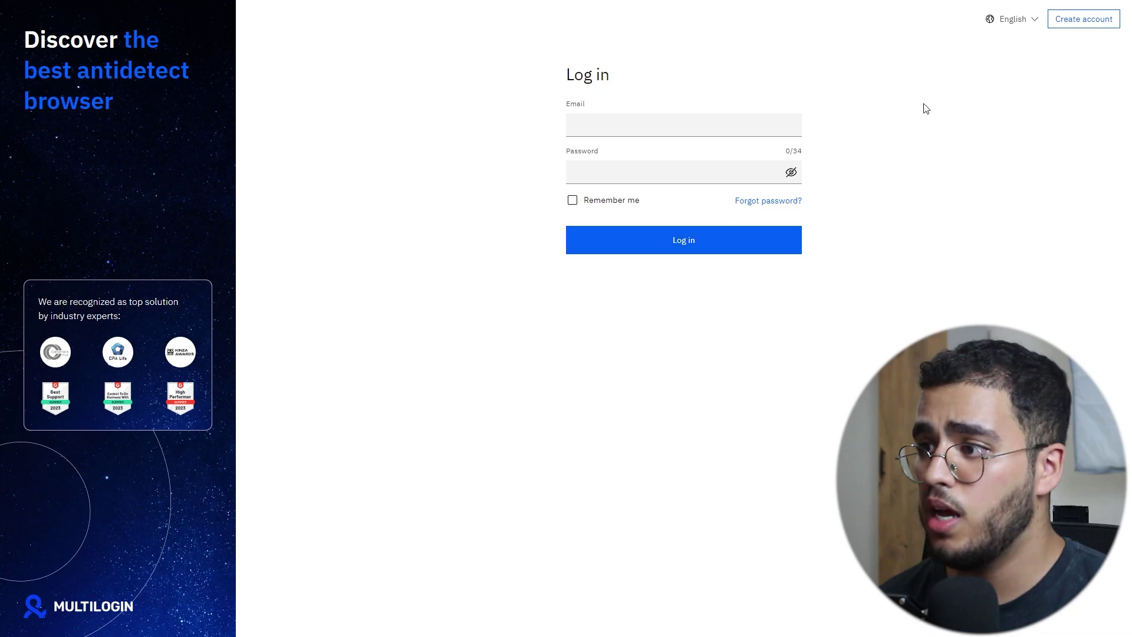
left_click(1080, 23)
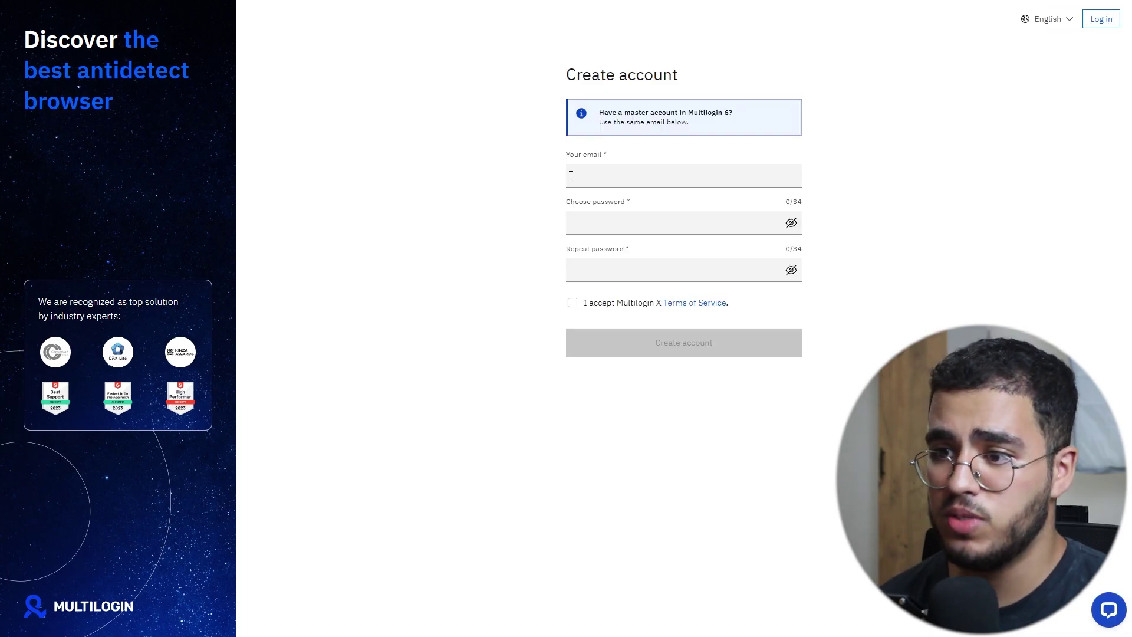
left_click(603, 173)
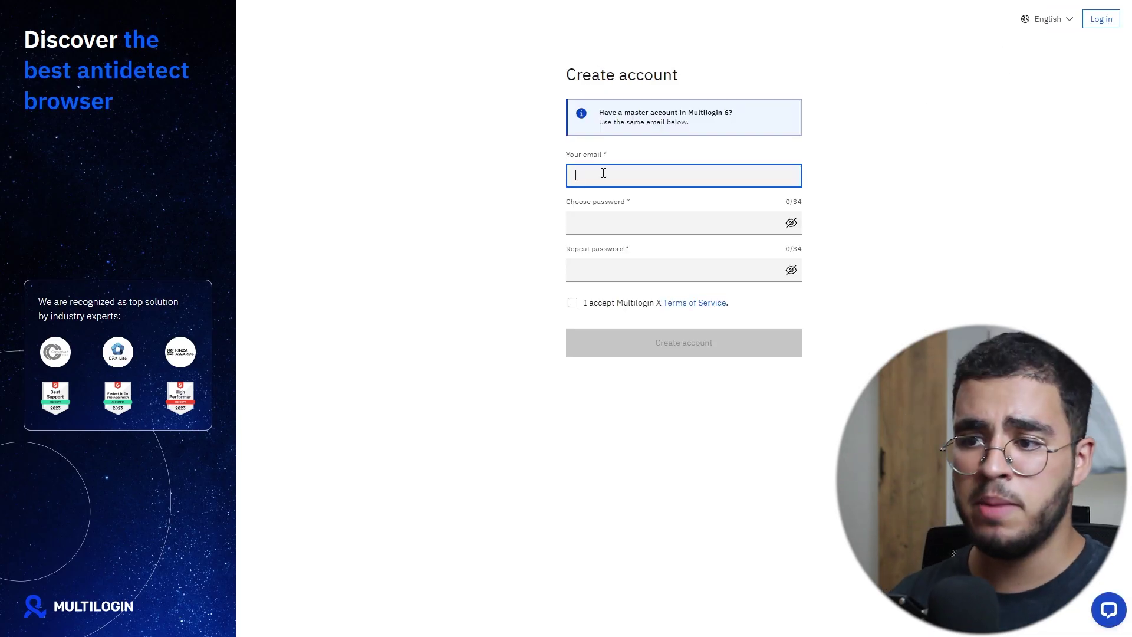
left_click(573, 304)
left_click(572, 318)
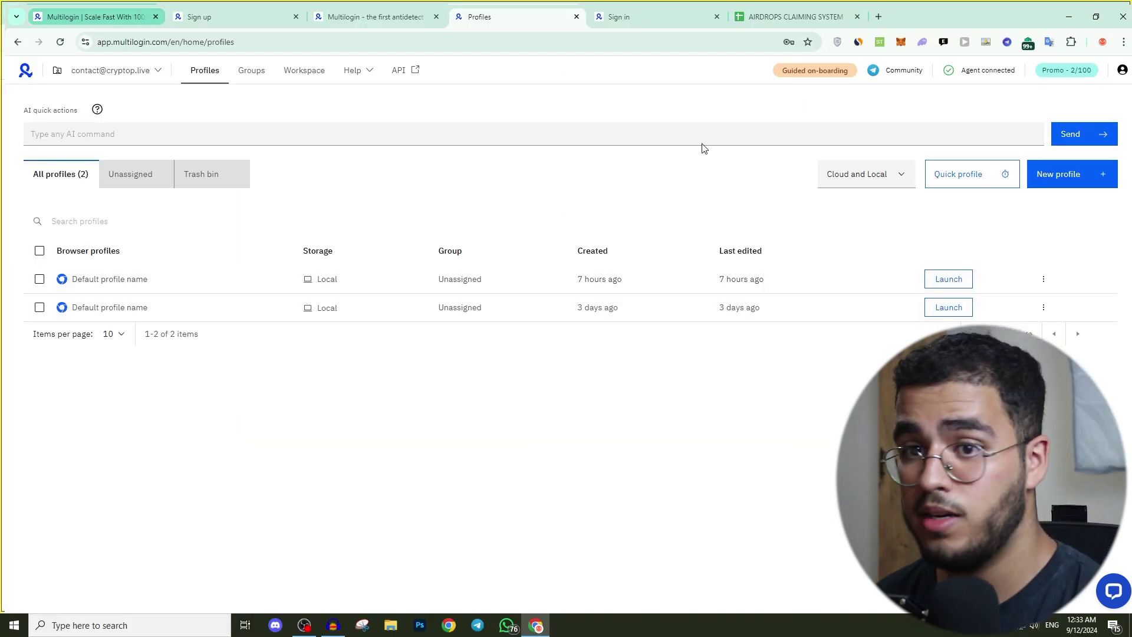
Make the Profiles dashboard with its two 'Default profile name' profiles fill the screen
key("F11")
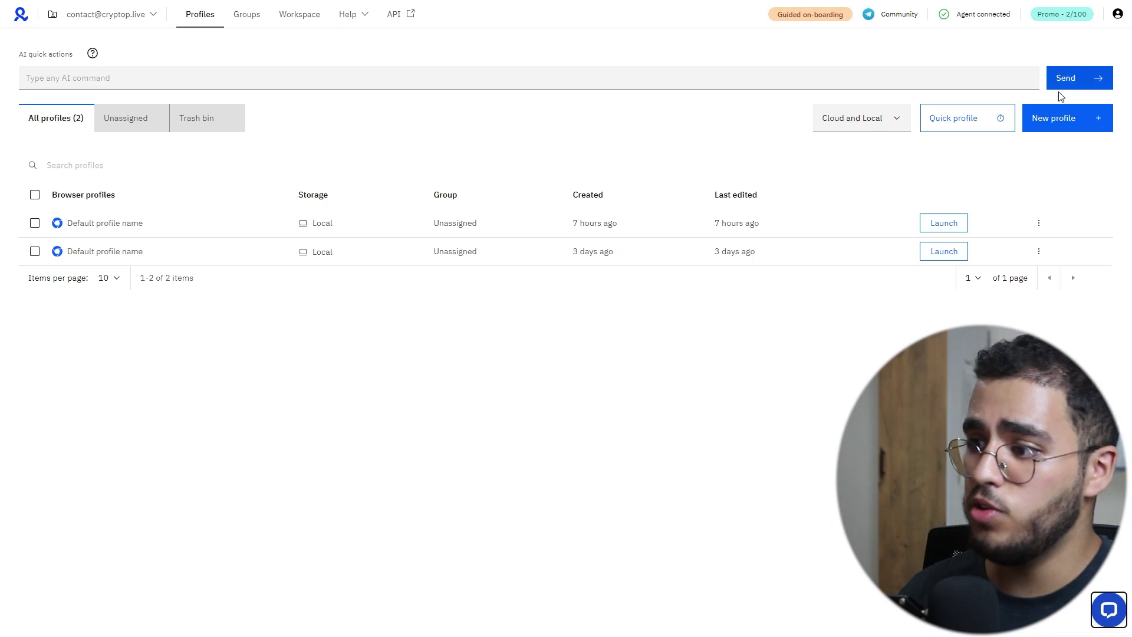
Start a new profile named 'Airdrop 1' with Local storage and the Mimic X browser
left_click(1070, 118)
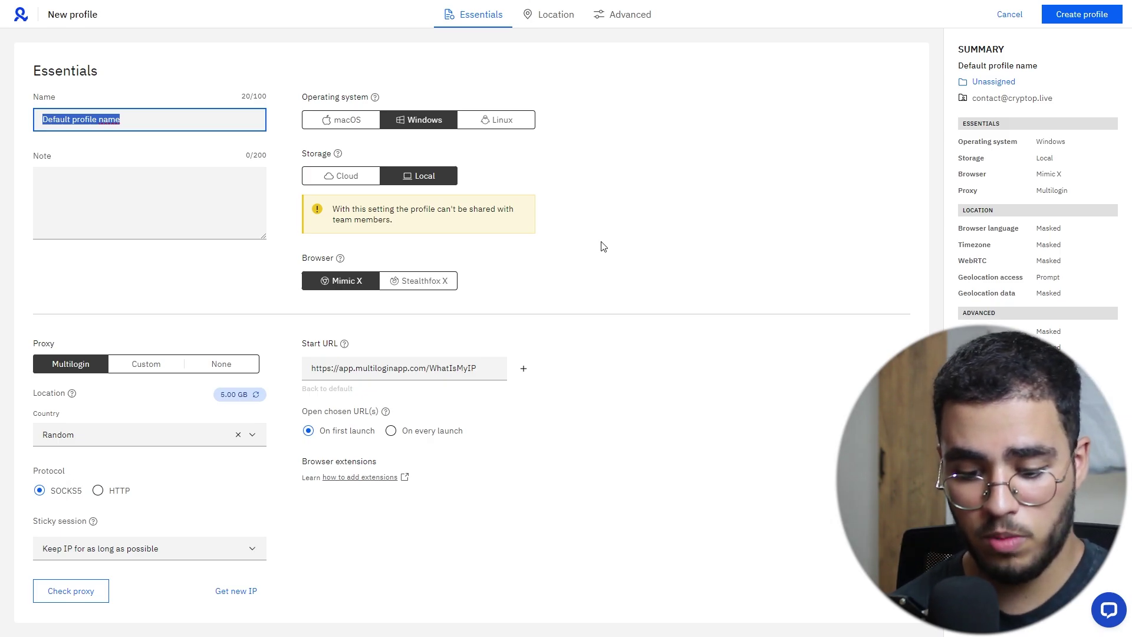
type("Airdrop")
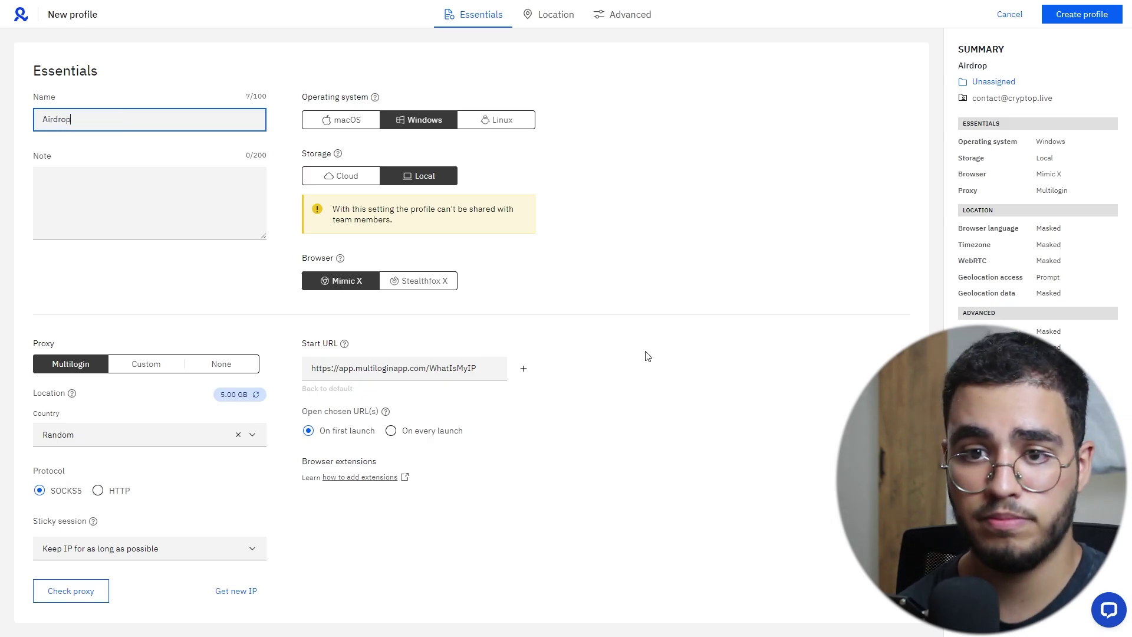
type(" 1")
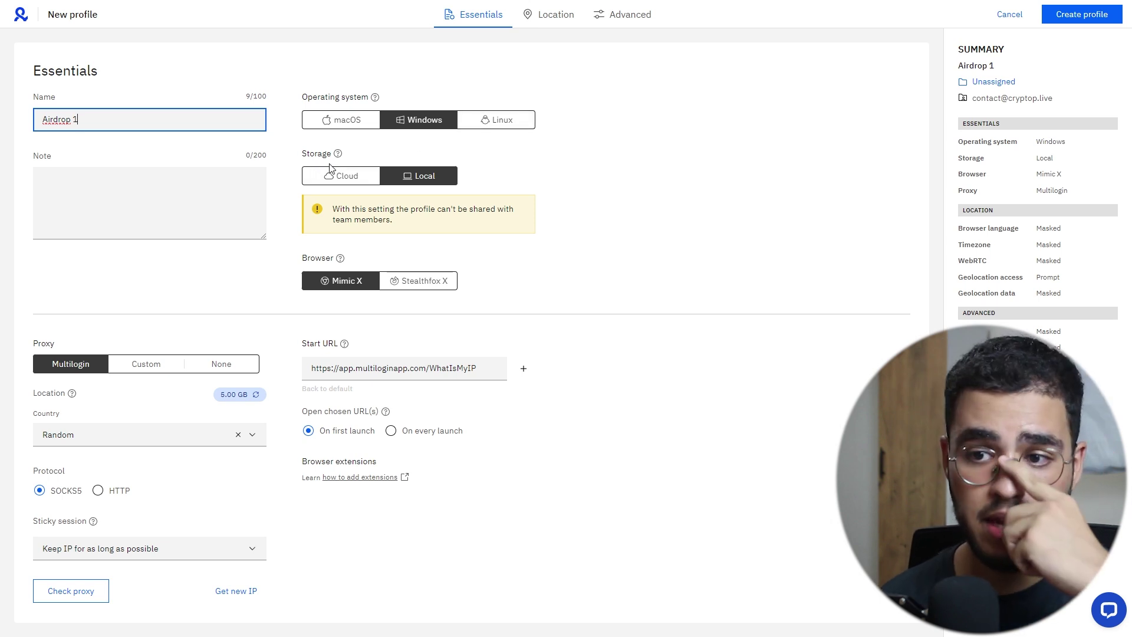
left_click(344, 175)
left_click(426, 183)
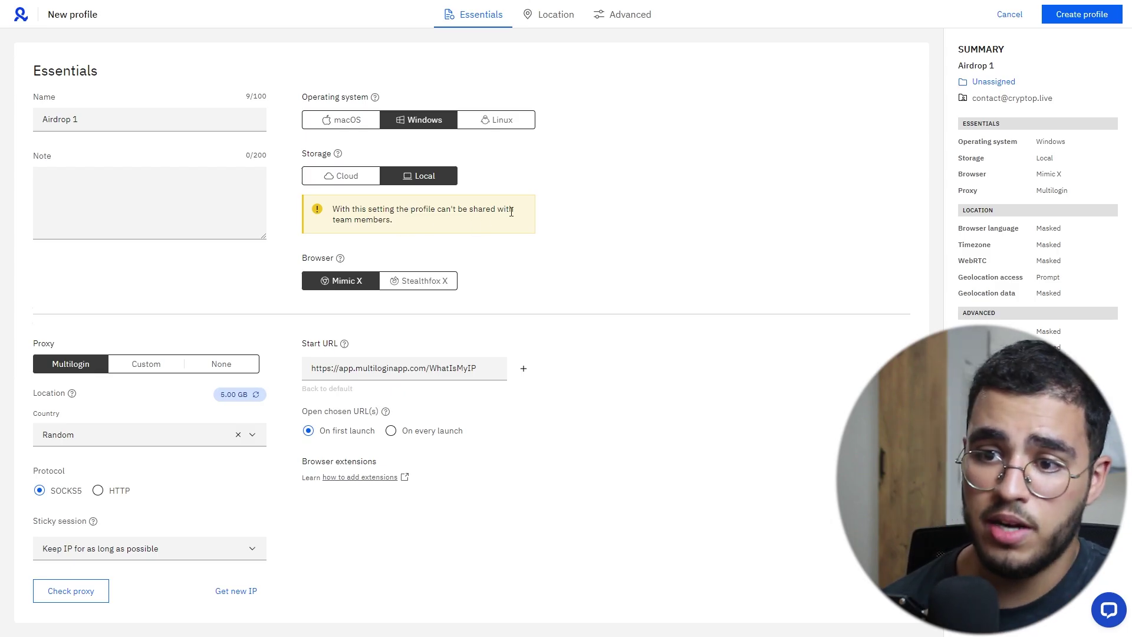
left_click(343, 176)
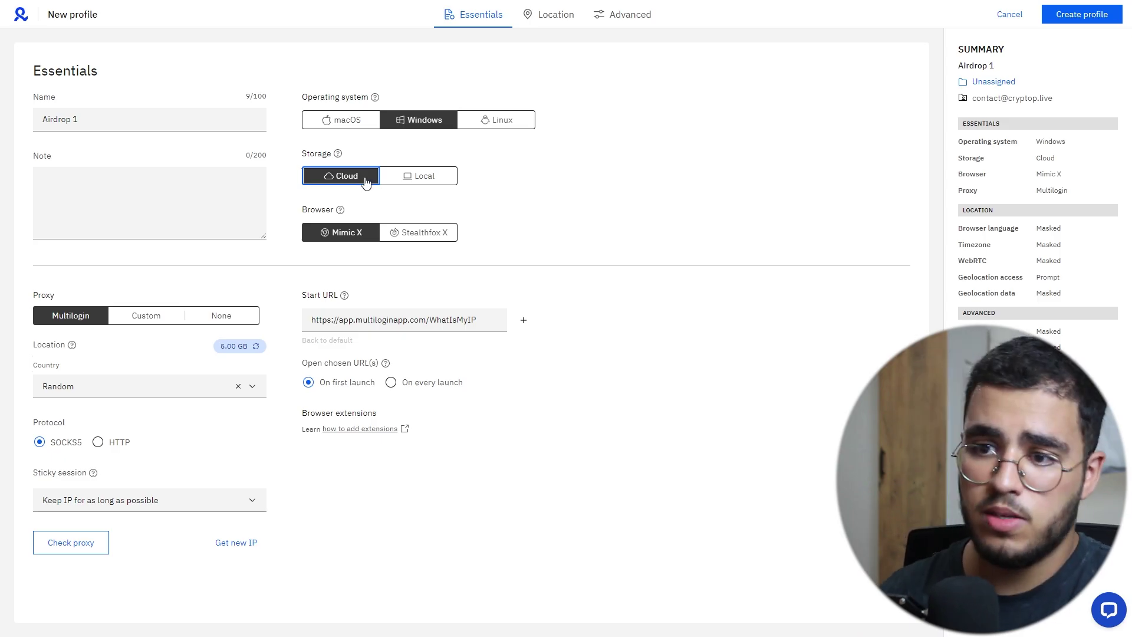
left_click(406, 177)
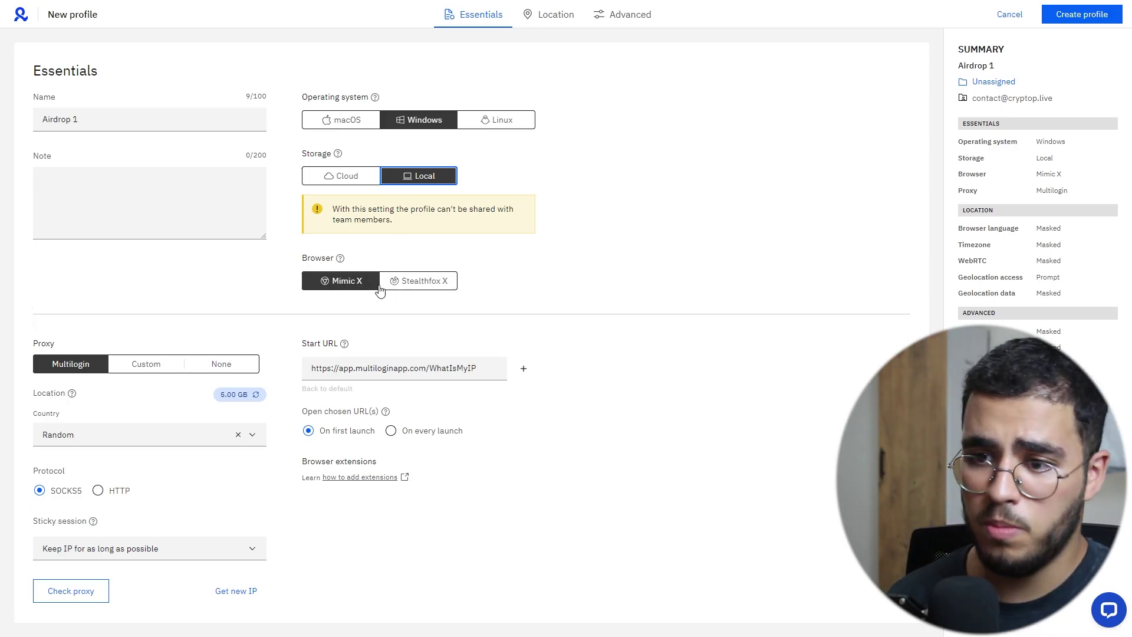
left_click(417, 285)
left_click(349, 288)
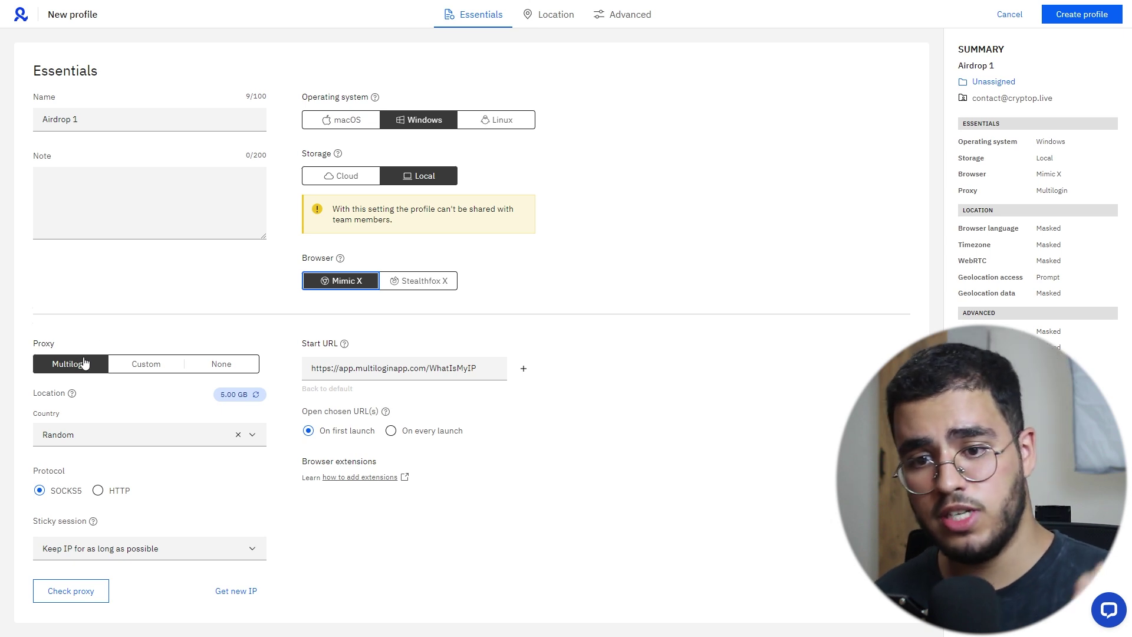
View the Custom proxy fields, then go back to the built-in Multilogin proxy so the check passes
left_click(122, 363)
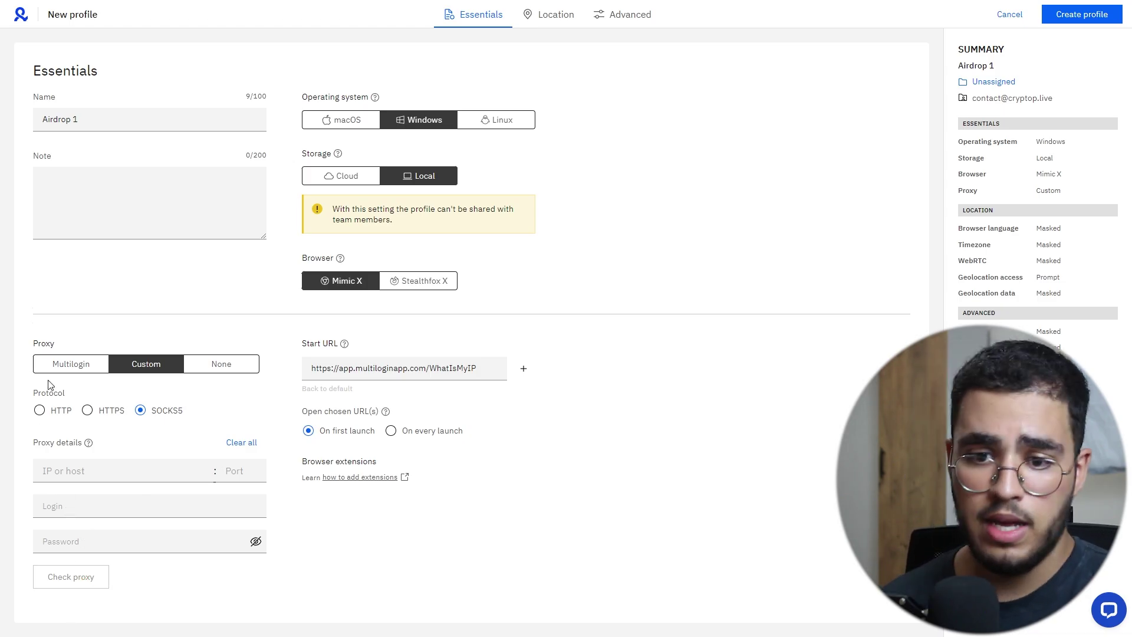
left_click(65, 365)
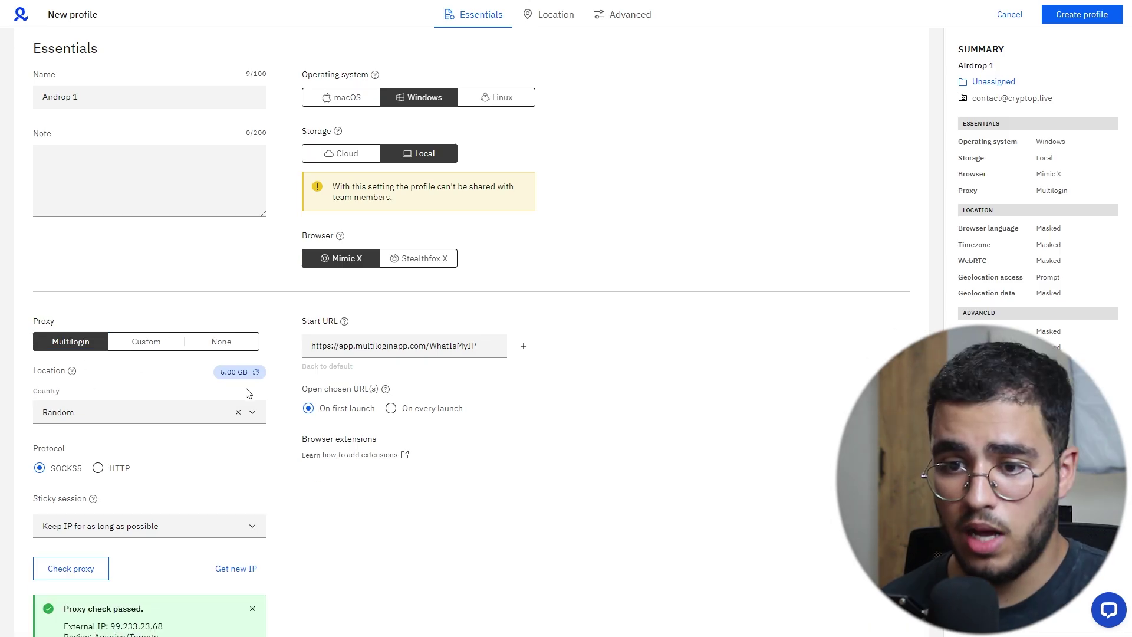
mouse_move(233, 373)
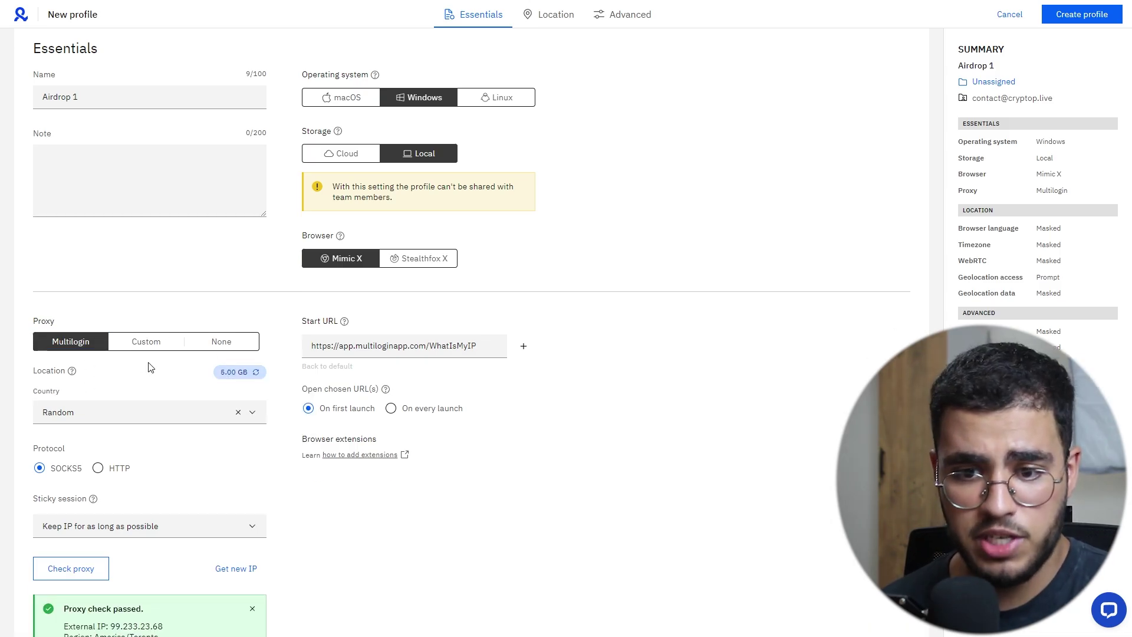
Set the proxy country to United States by searching 'unit'
left_click(48, 412)
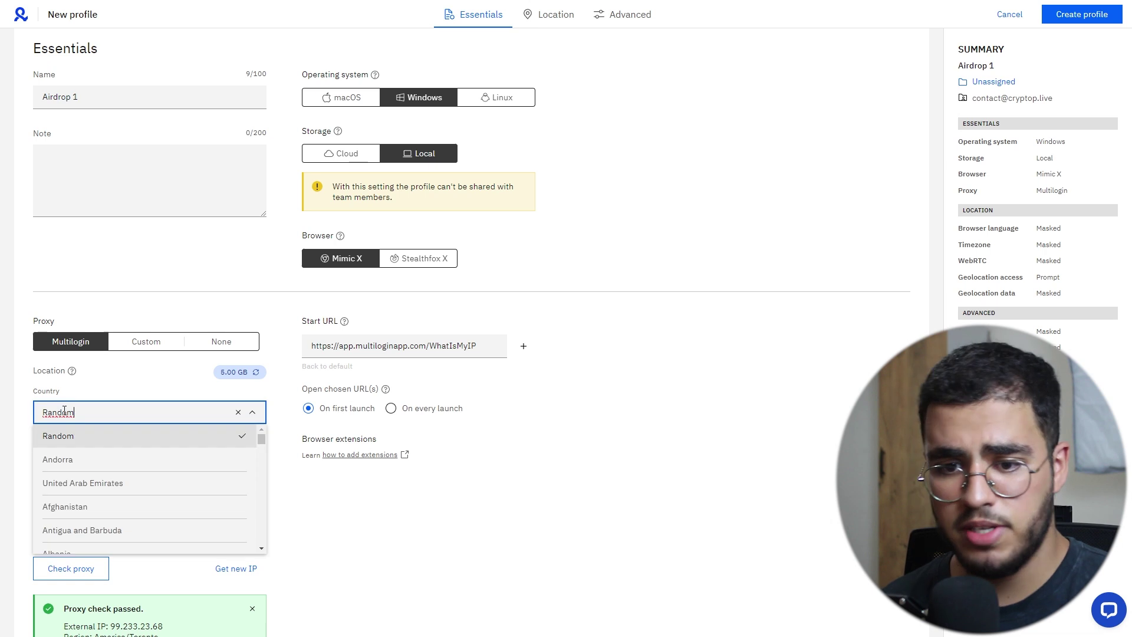
scroll(118, 514, "down", 2)
scroll(122, 531, "up", 2)
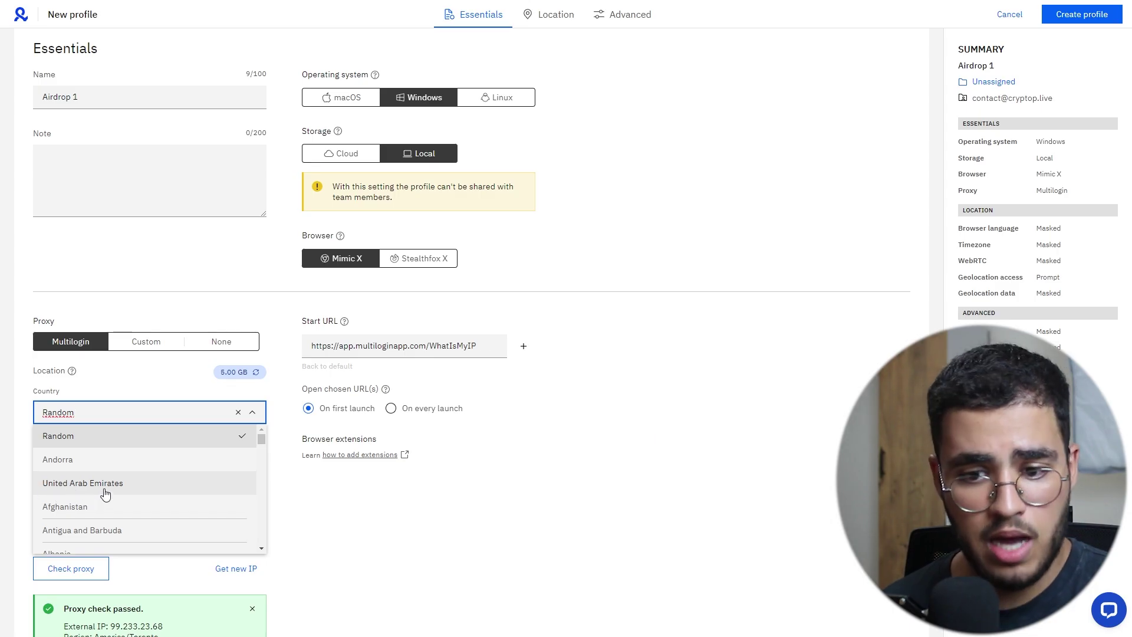
left_click(83, 417)
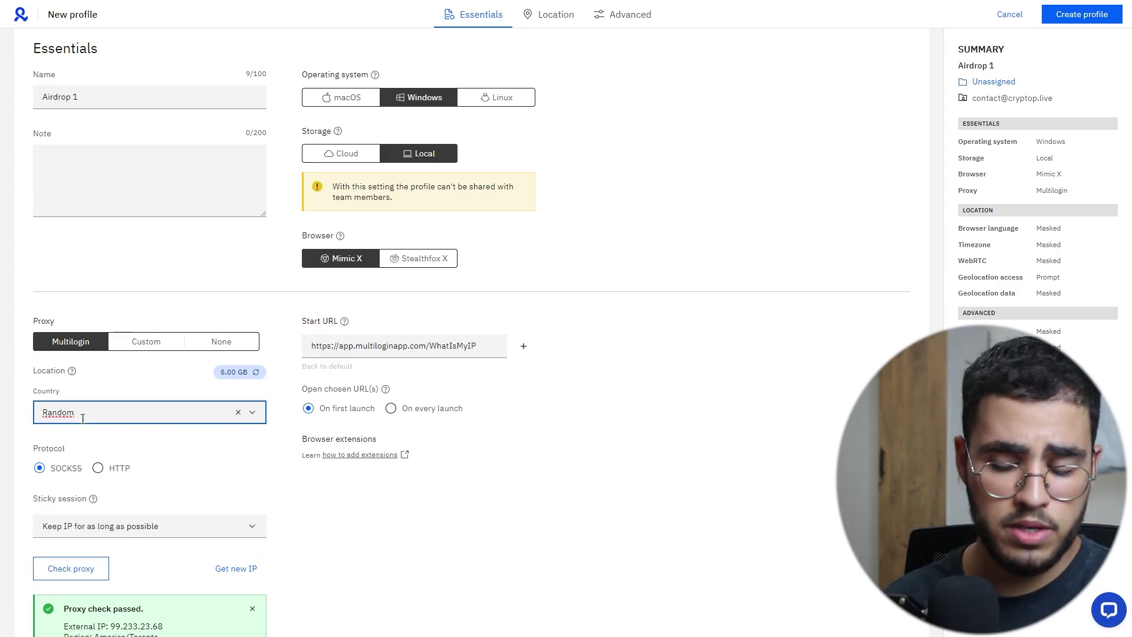
double_click(83, 418)
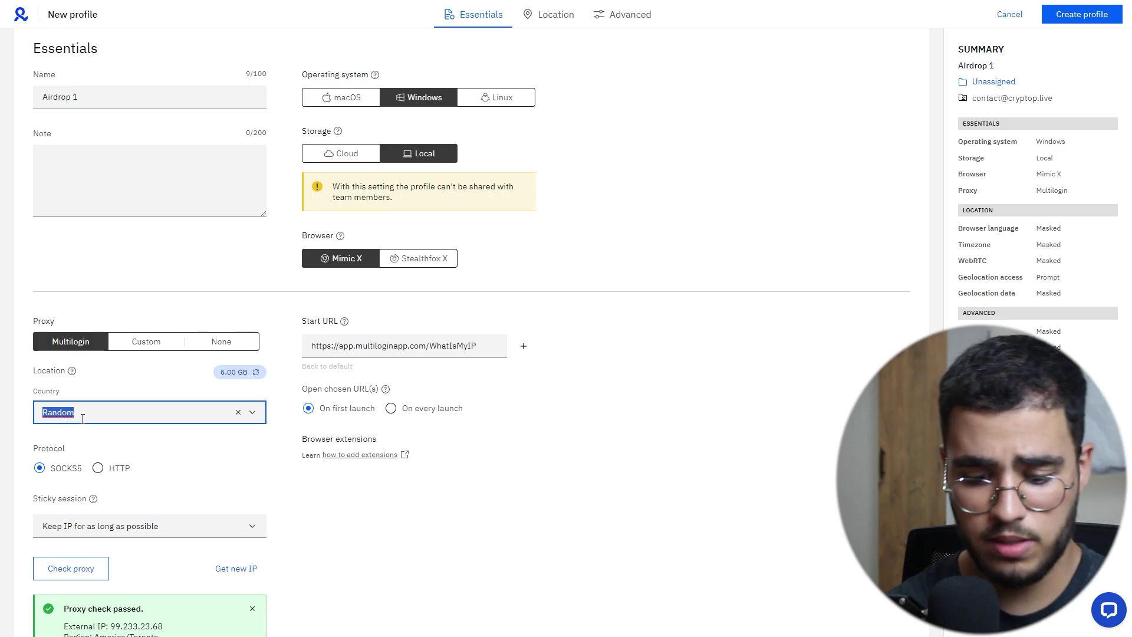
type("united")
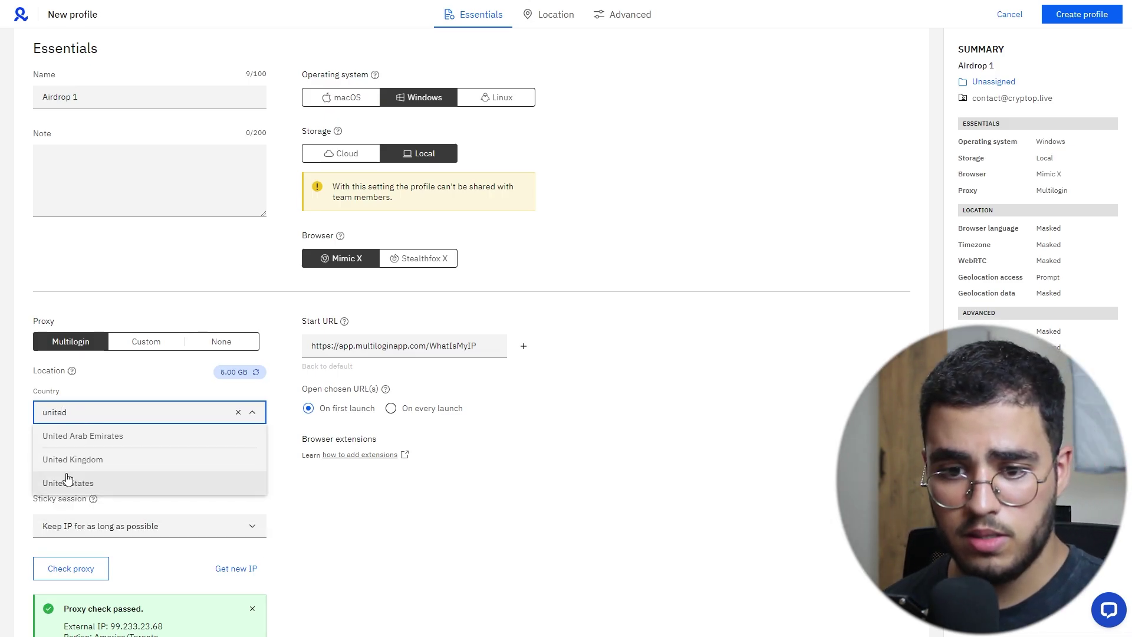
left_click(70, 482)
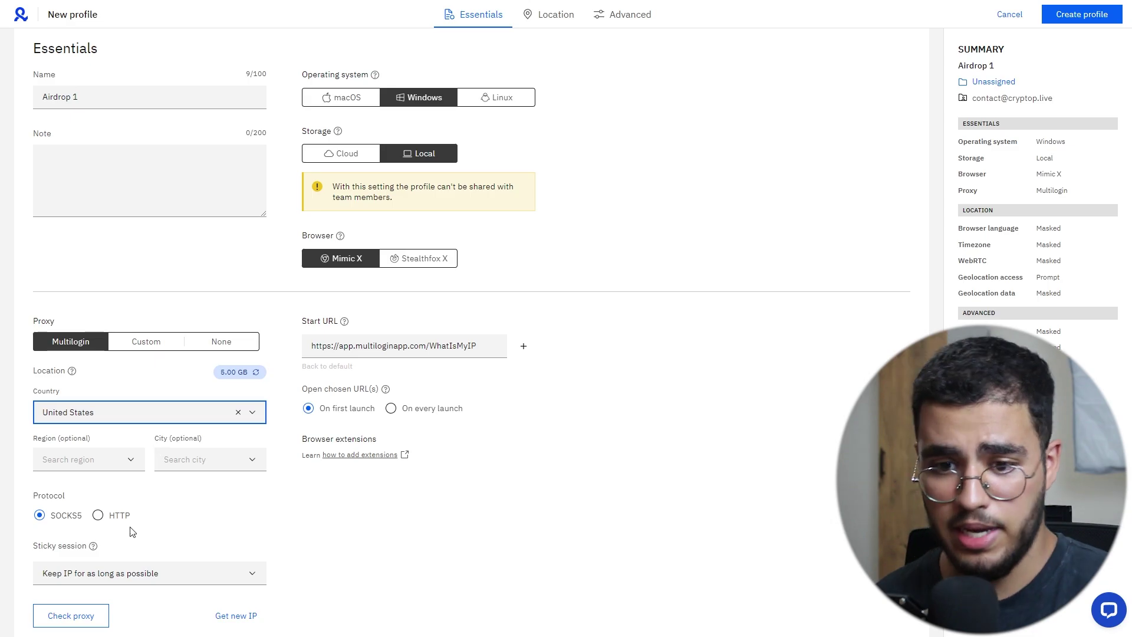
Look over the US Region and City dropdowns without choosing any values
left_click(118, 382)
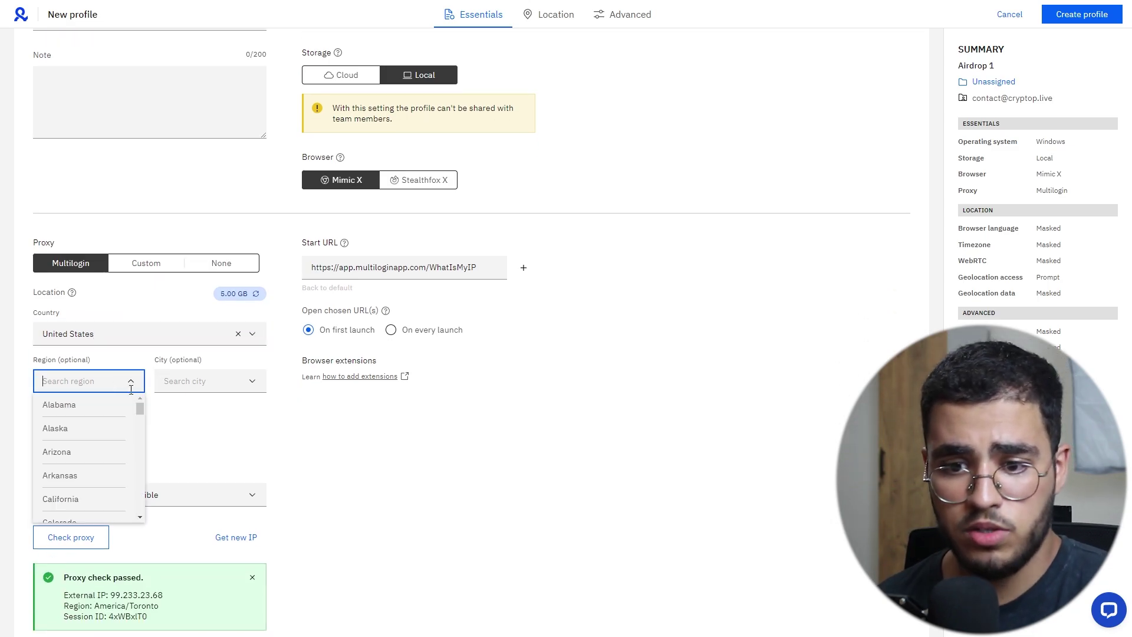
left_click(221, 389)
left_click(495, 479)
scroll(2, 439, "down", 1)
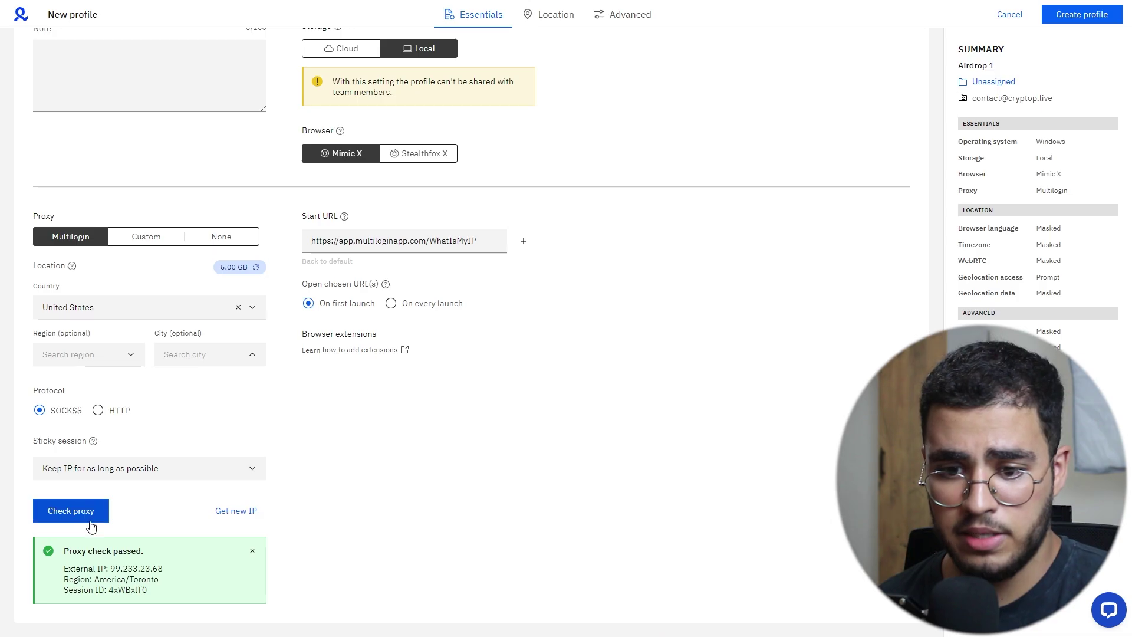
scroll(407, 539, "up", 2)
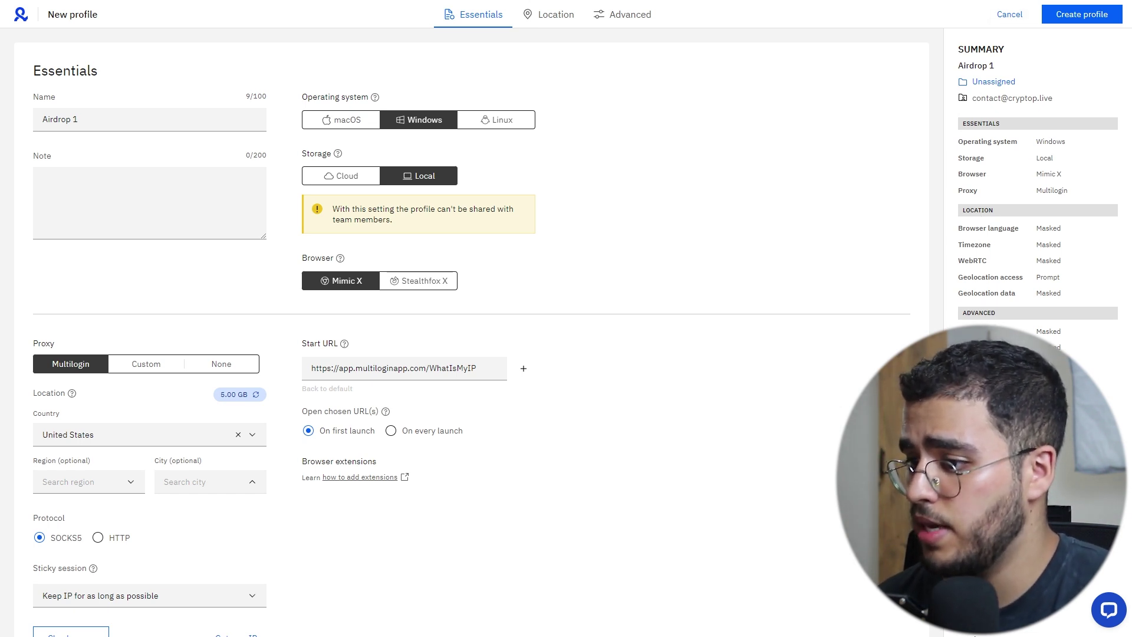
Create the Airdrop 1 profile and move both Default profiles to the trash bin
left_click(1088, 20)
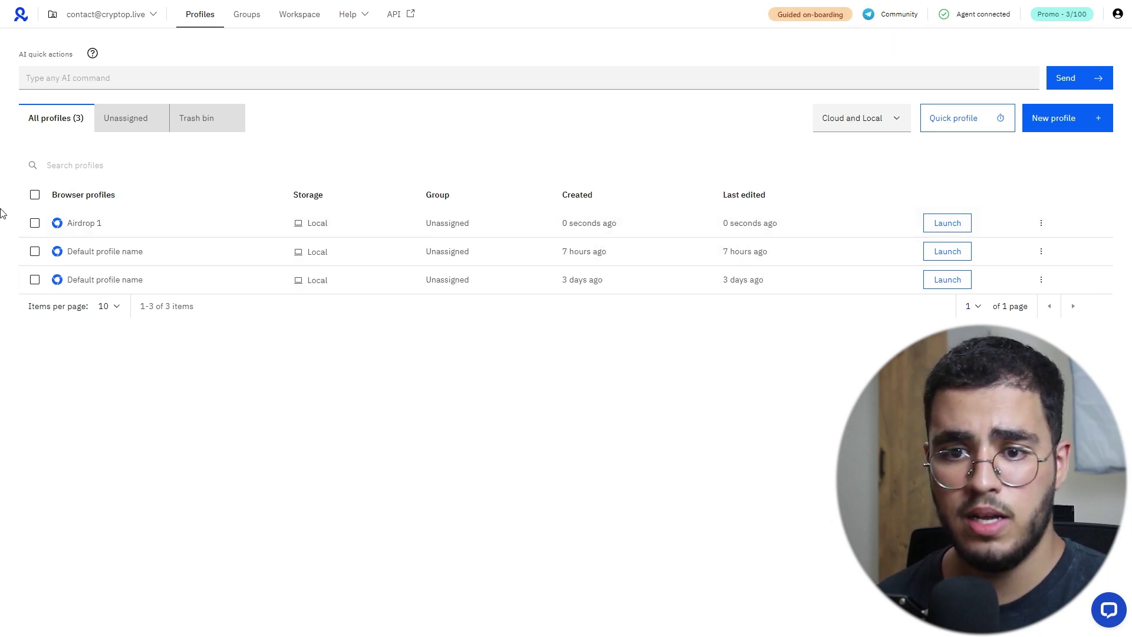
left_click(35, 251)
left_click(34, 279)
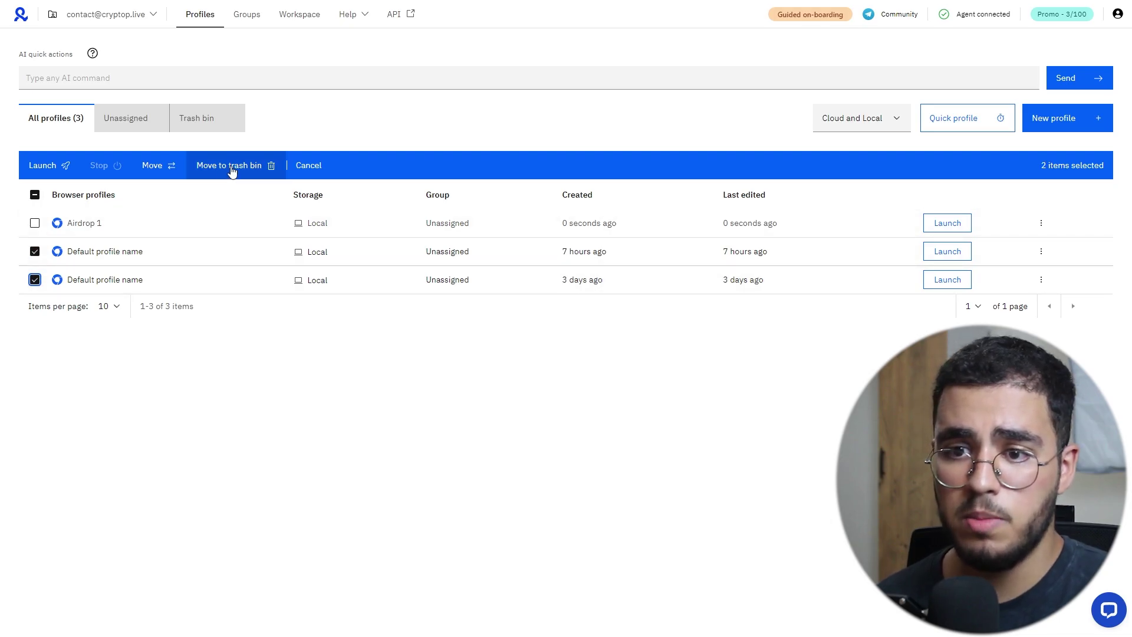
left_click(253, 172)
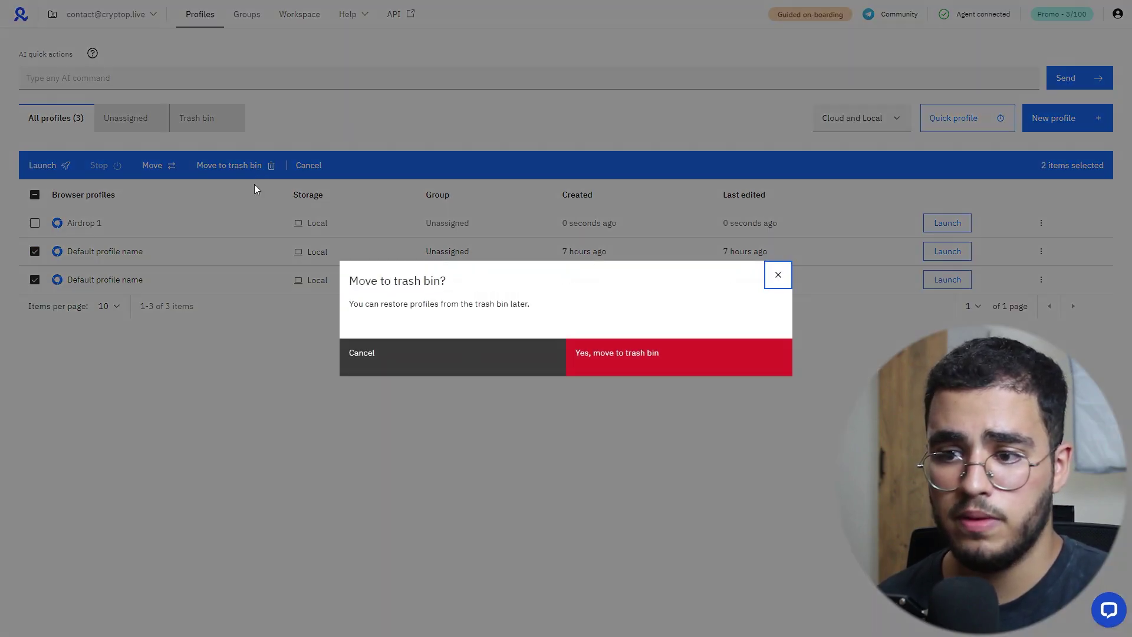
left_click(606, 361)
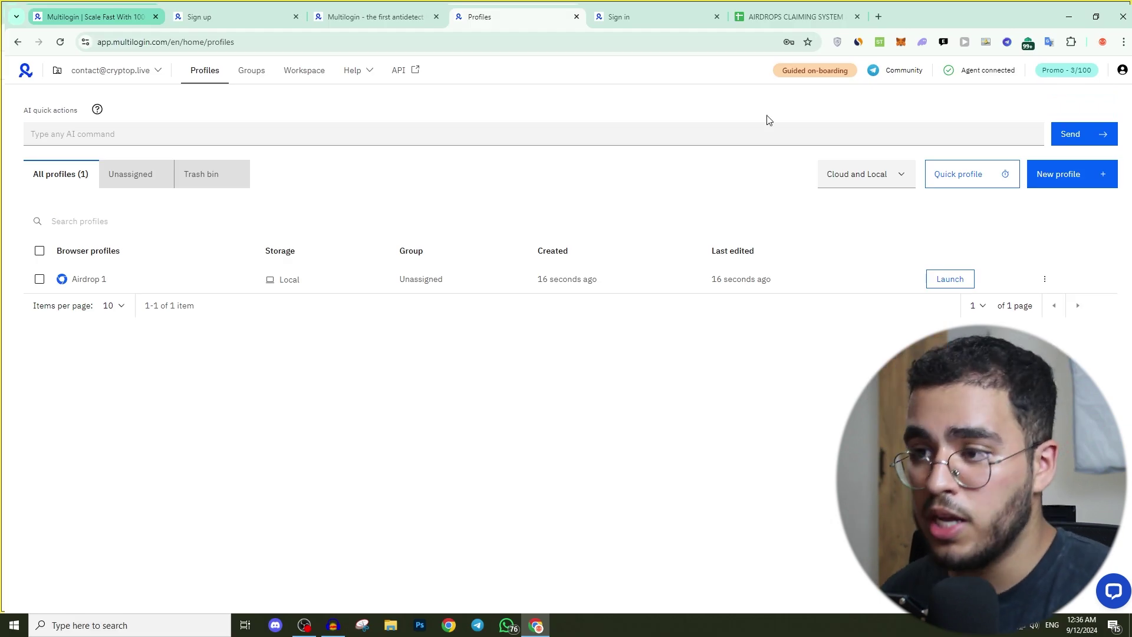
Switch to the AIRDROPS CLAIMING SYSTEM sheet and select the MULTILOGIN BROWSER column
left_click(784, 16)
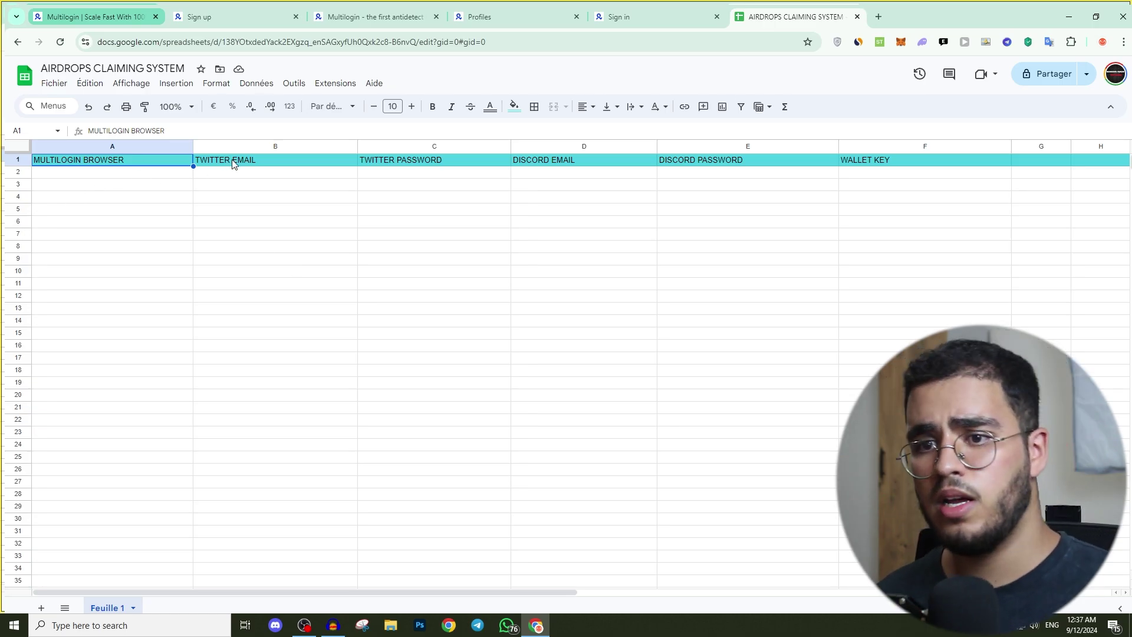
left_click(260, 147)
left_click(125, 148)
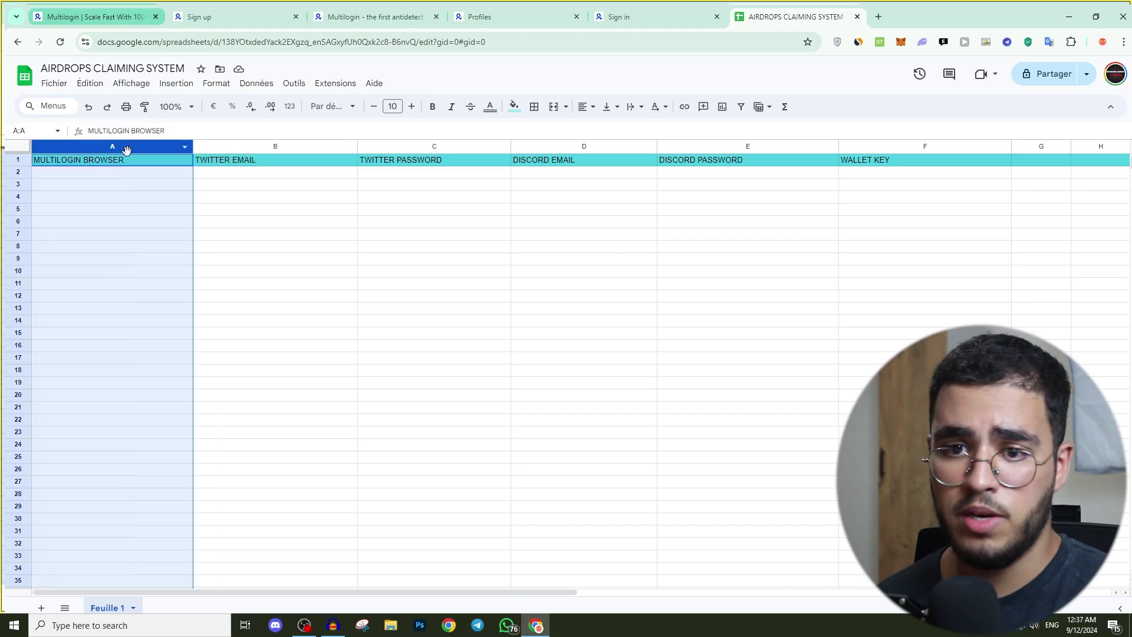
left_click(121, 175)
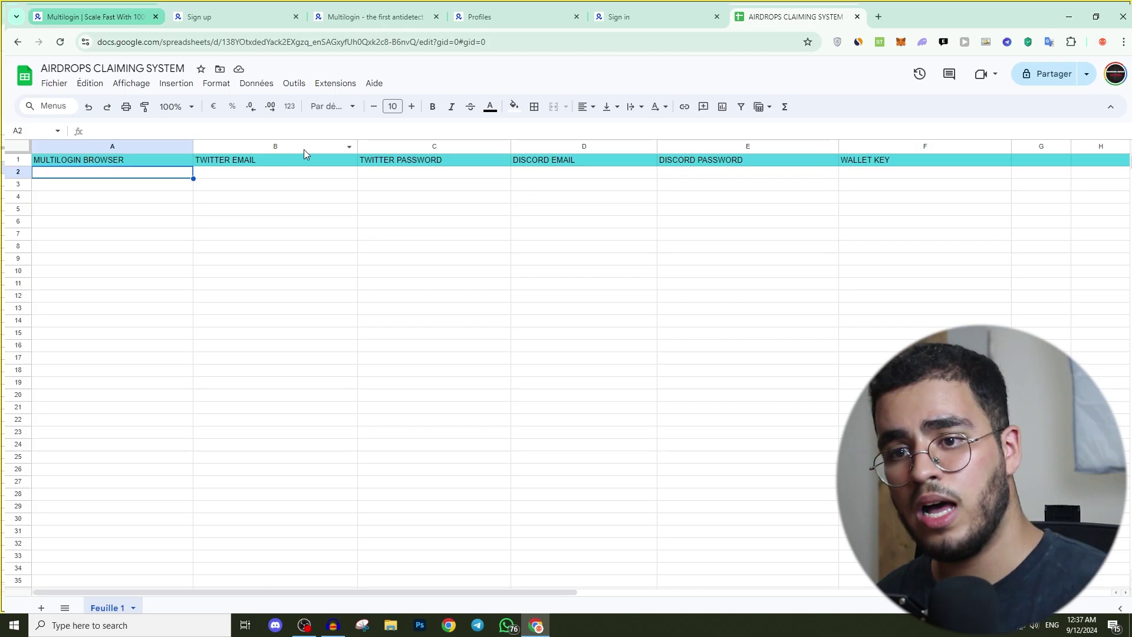
Step through row 2 under TWITTER EMAIL, TWITTER PASSWORD, DISCORD EMAIL, DISCORD PASSWORD and WALLET KEY
left_click(261, 174)
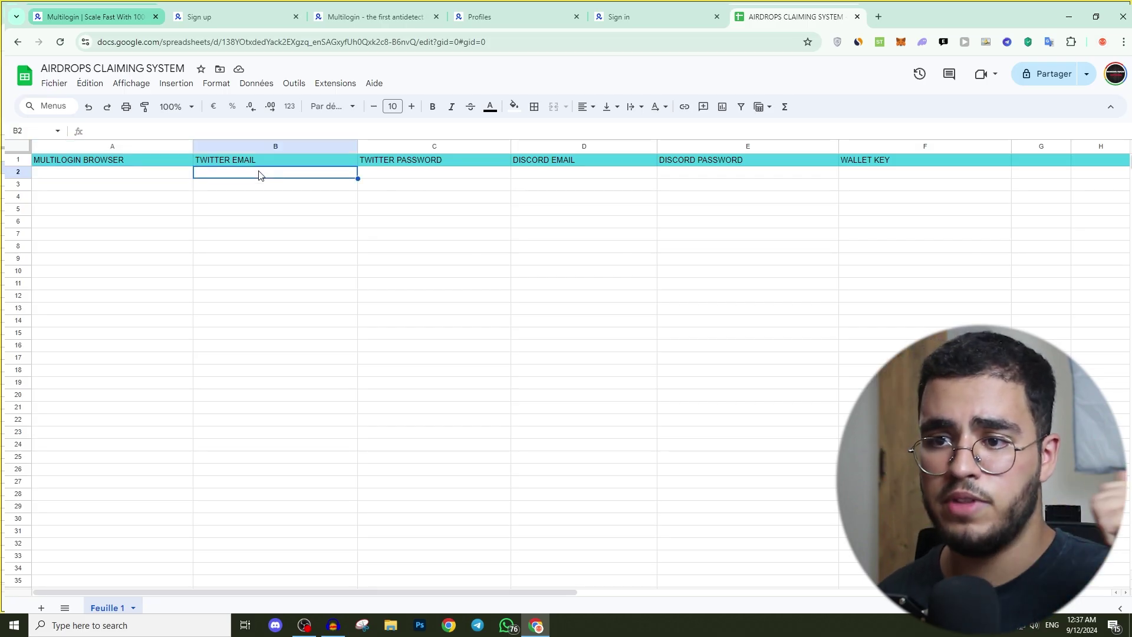
left_click(412, 177)
left_click(552, 176)
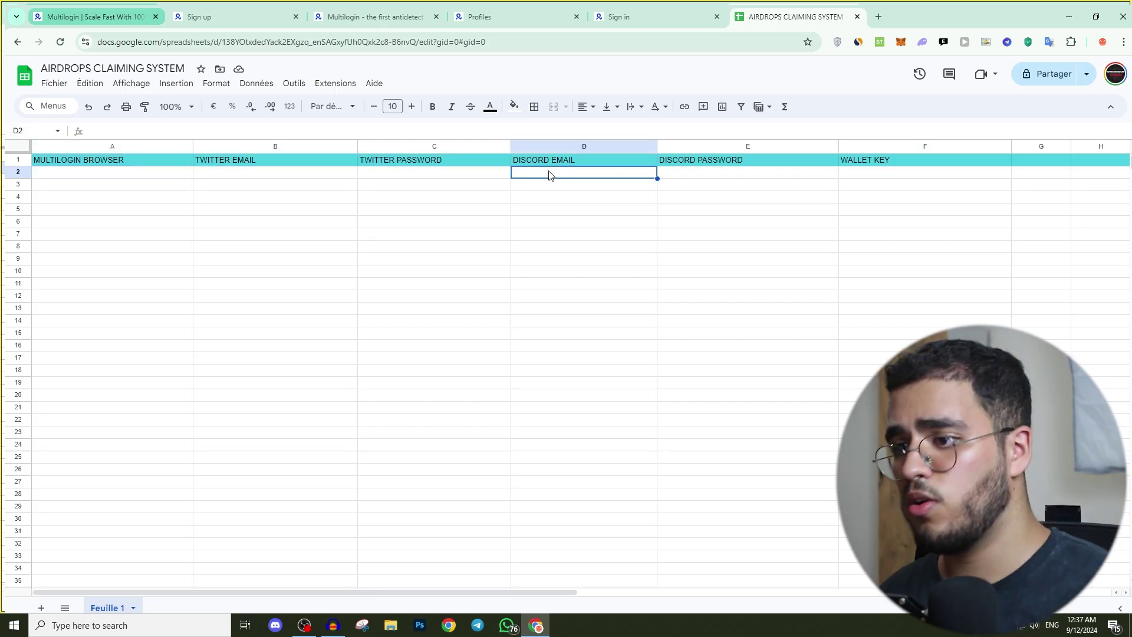
left_click(726, 165)
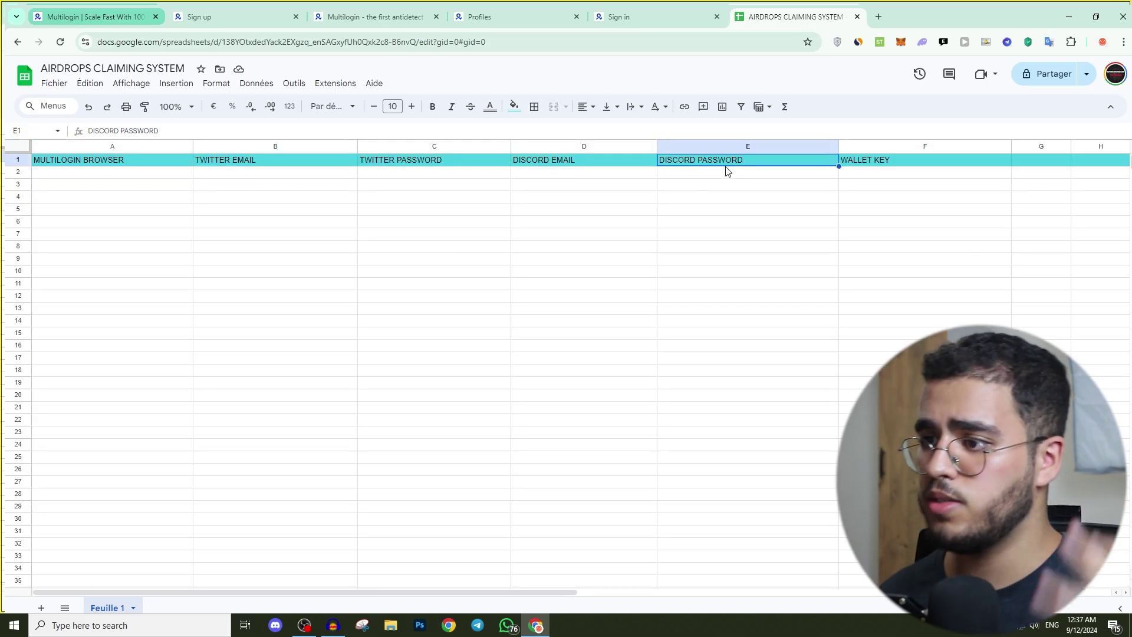
left_click(536, 171)
left_click(773, 174)
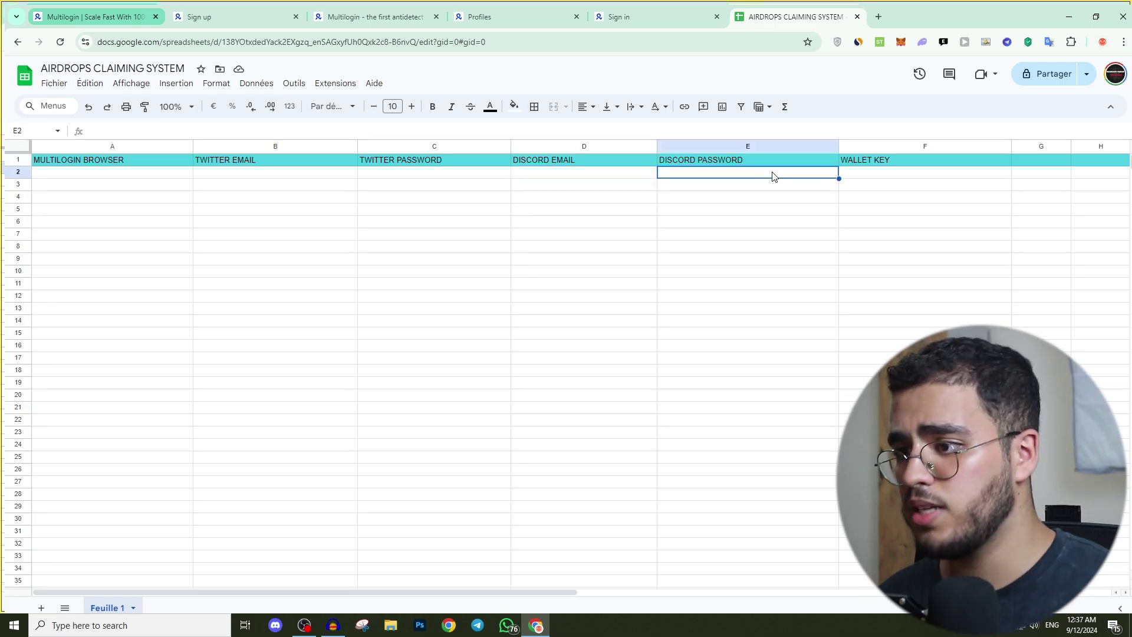
left_click(860, 176)
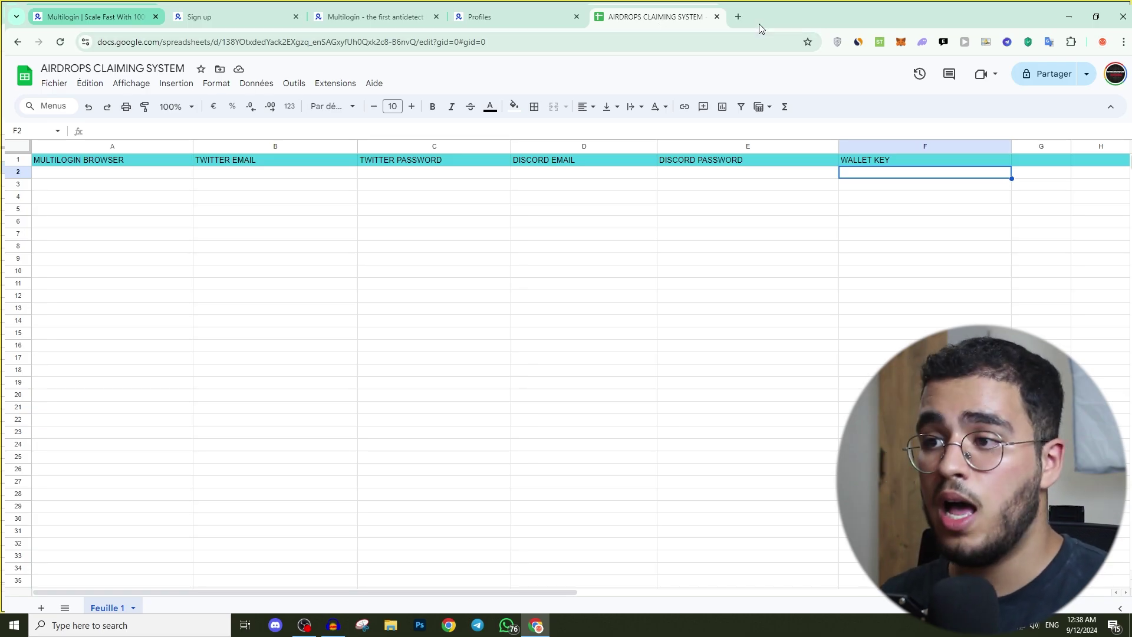
Load airdrops.io and mrairdrops.com in new tabs, returning to the airdrops.io listing
left_click(738, 17)
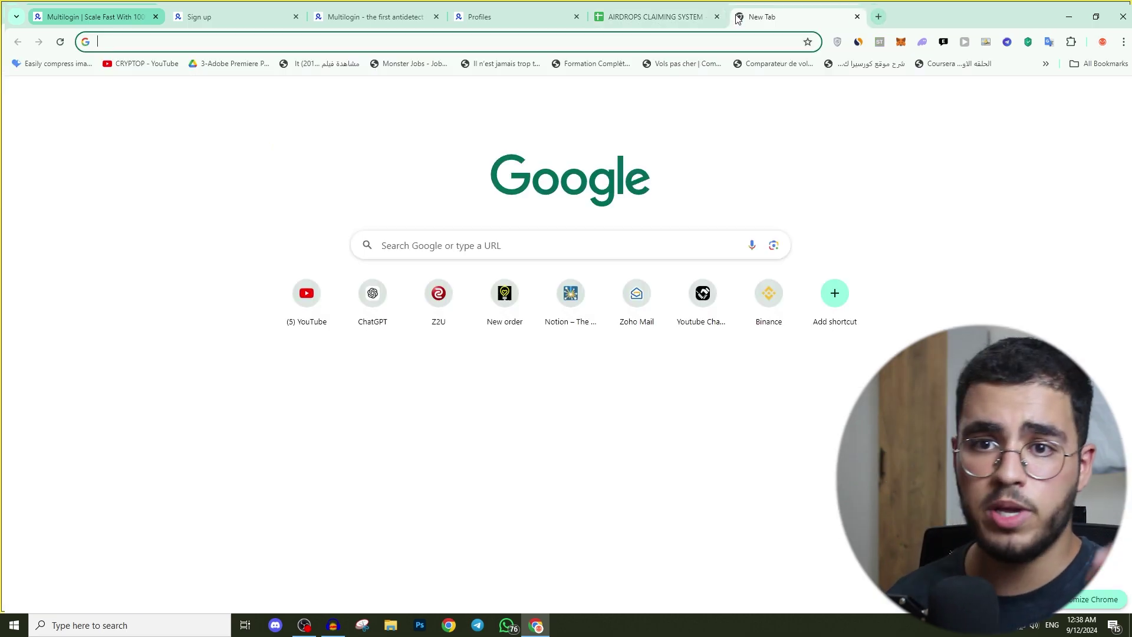
type("air")
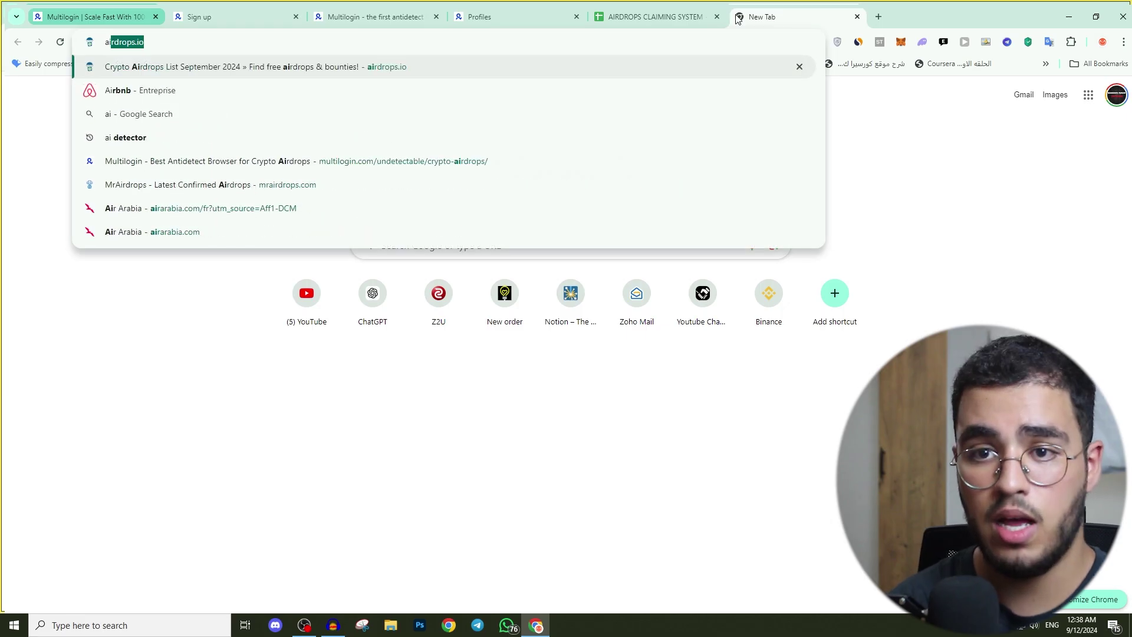
key("Return")
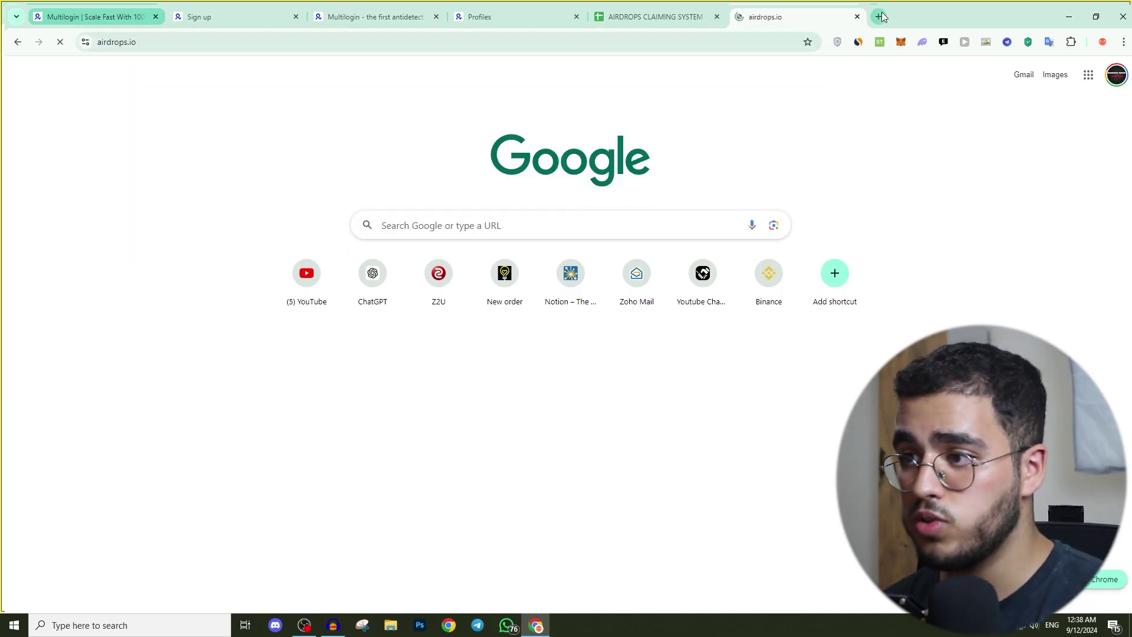
left_click(879, 17)
type("mrairdrops.com")
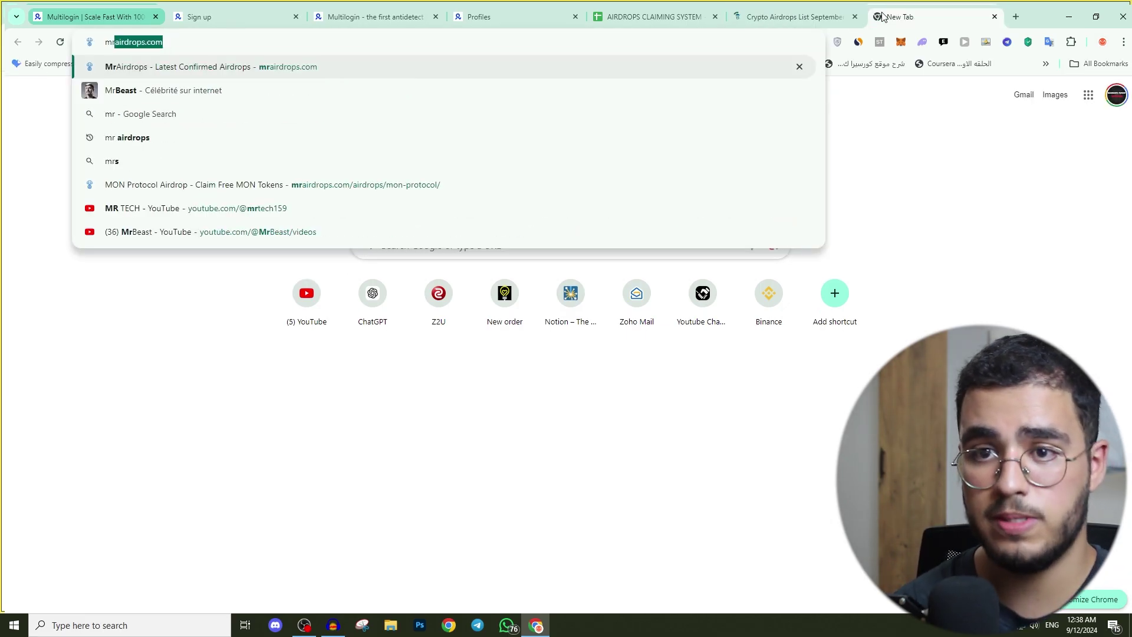
key("Return")
left_click(777, 17)
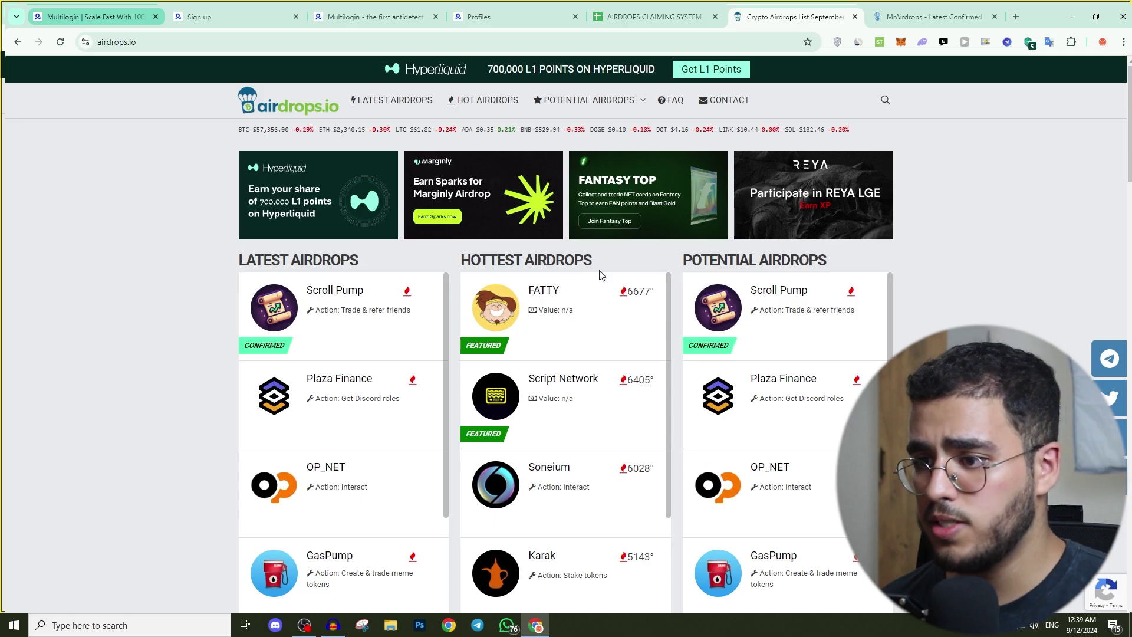
Open the FATTY airdrop page from Hottest Airdrops and upvote it
left_click(540, 310)
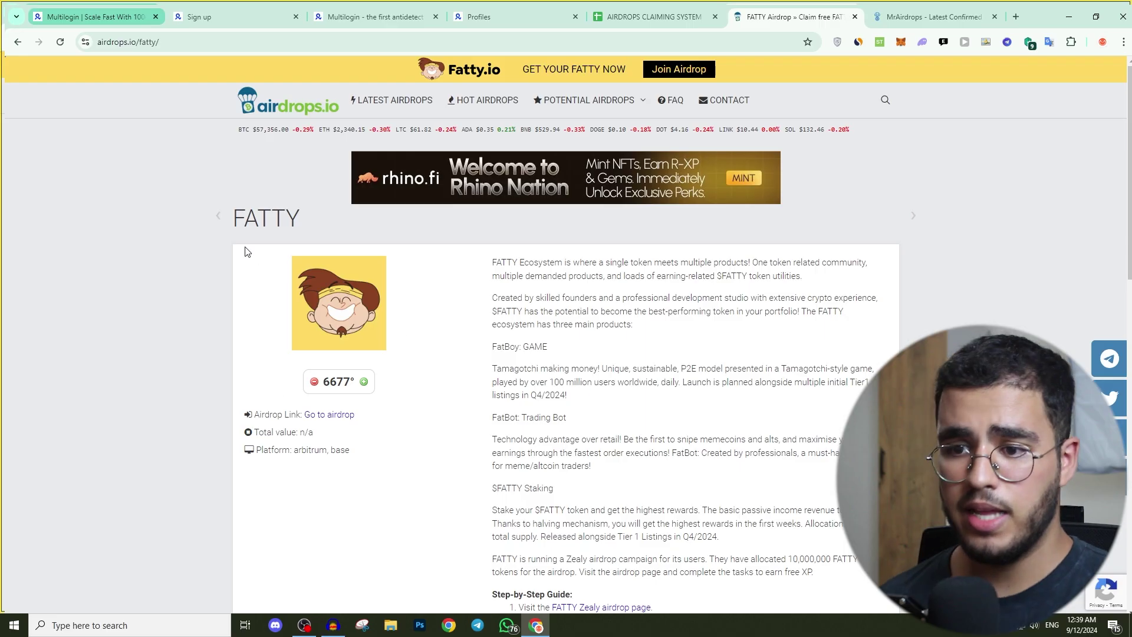
scroll(392, 419, "down", 1)
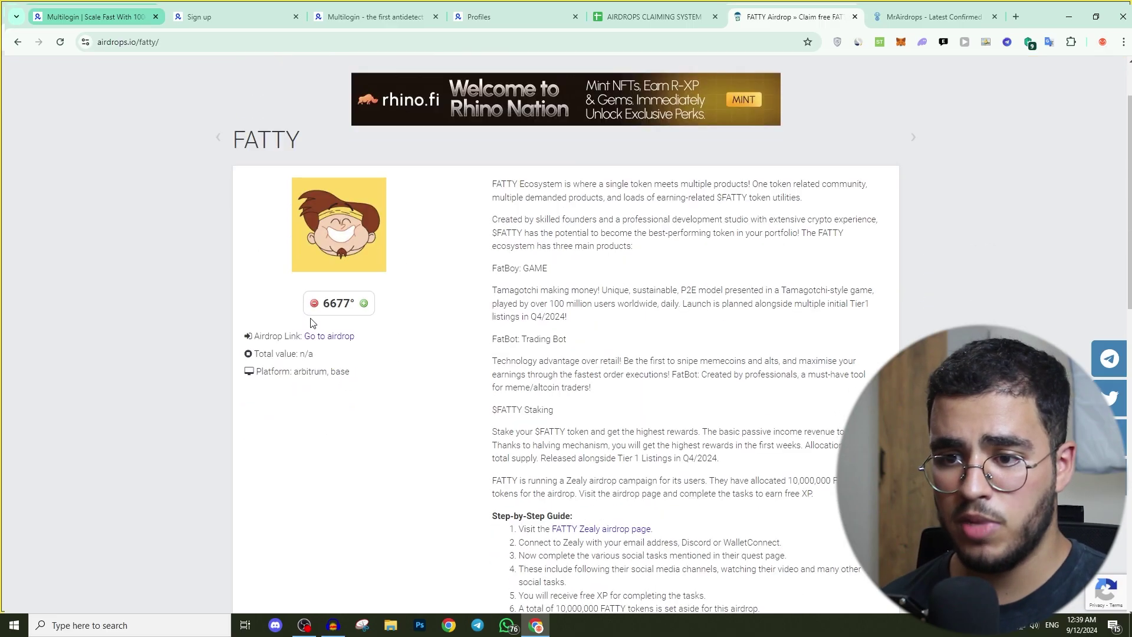
left_click(363, 304)
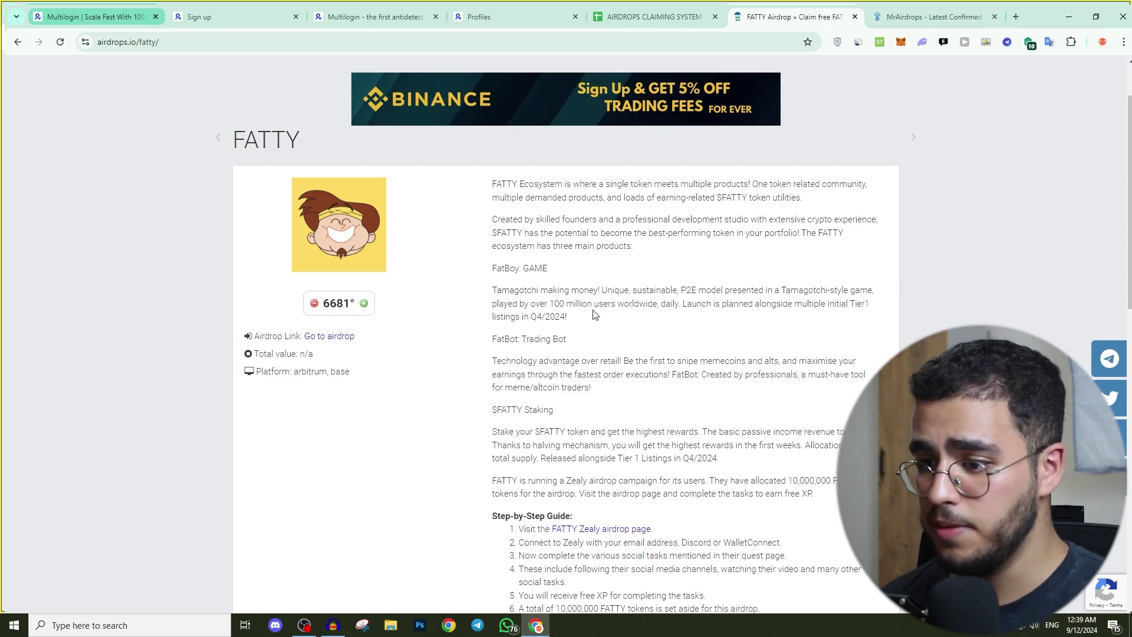
Scroll to the FATTY step-by-step guide and view it full screen
scroll(594, 315, "down", 4)
scroll(551, 290, "up", 1)
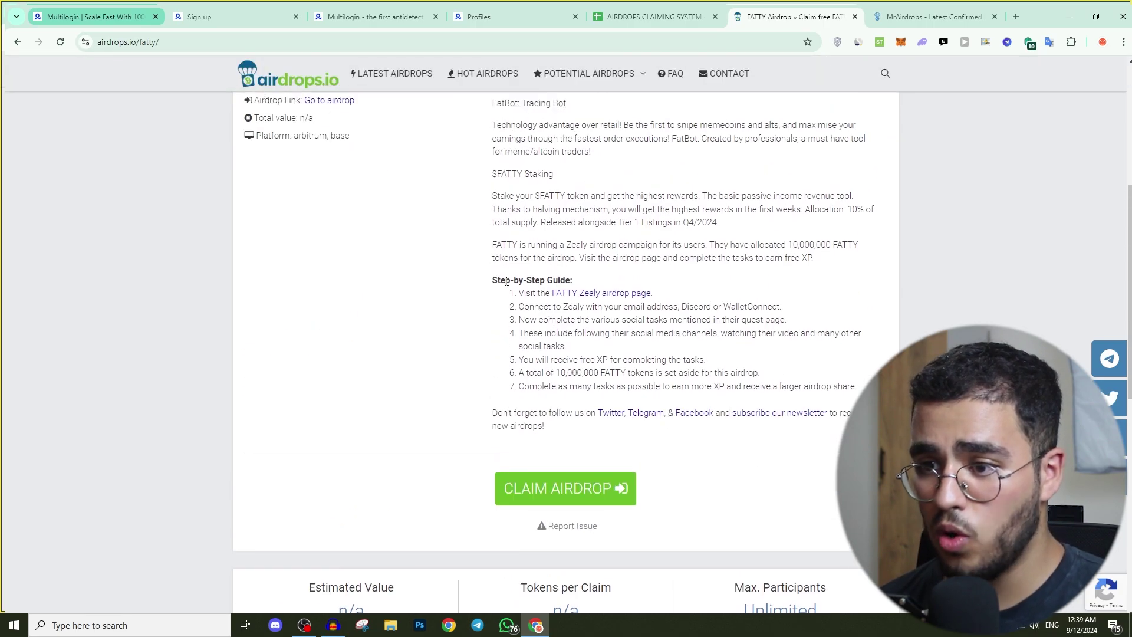
scroll(508, 277, "up", 1)
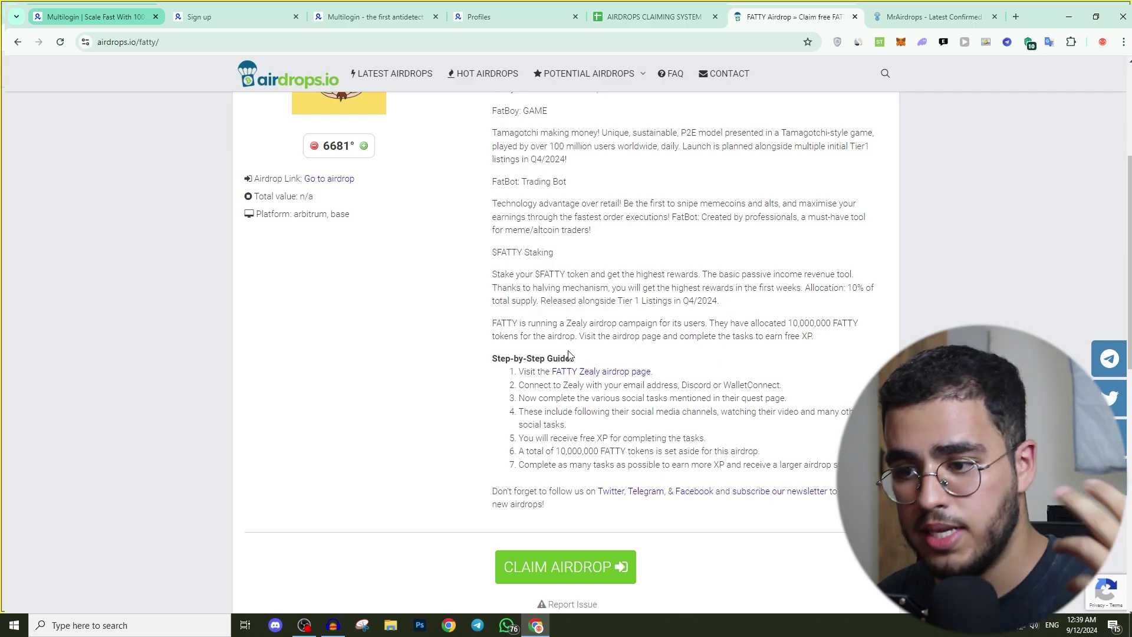
scroll(570, 355, "down", 1)
key("F11")
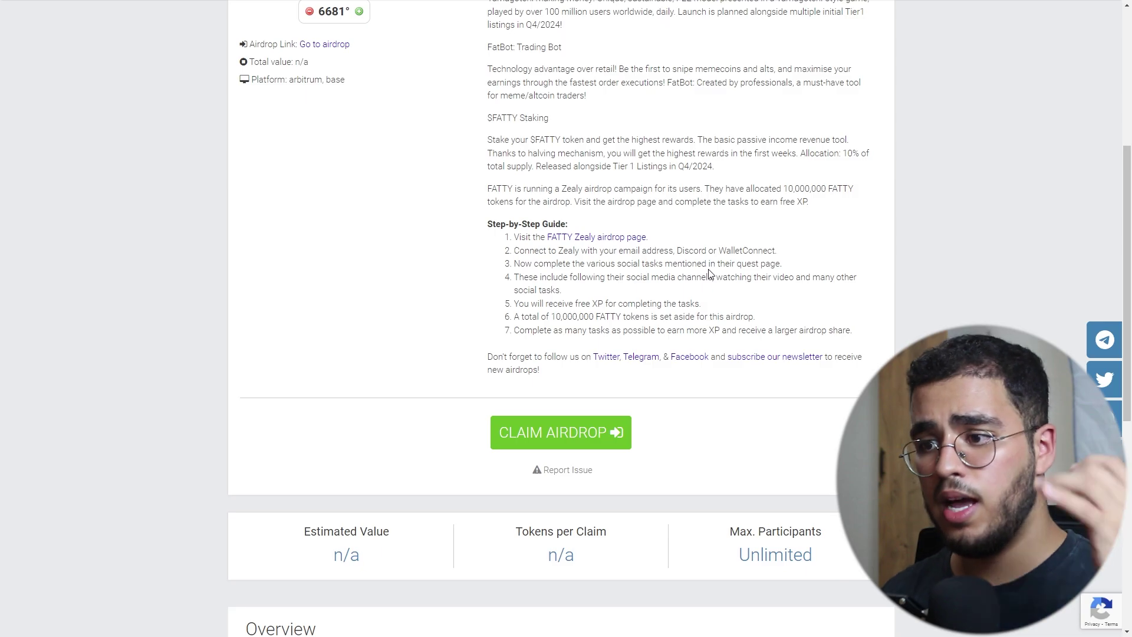
Highlight 'Discord' in guide step 2, exit full screen, and switch to the MrAirdrops site
double_click(686, 252)
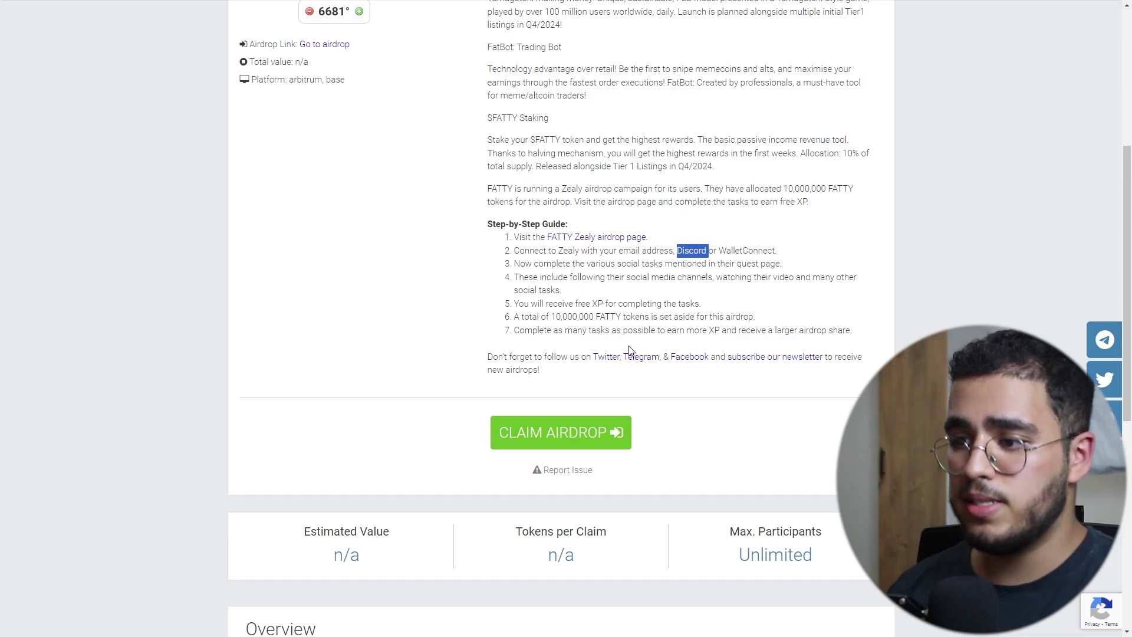
scroll(563, 352, "up", 3)
key("F11")
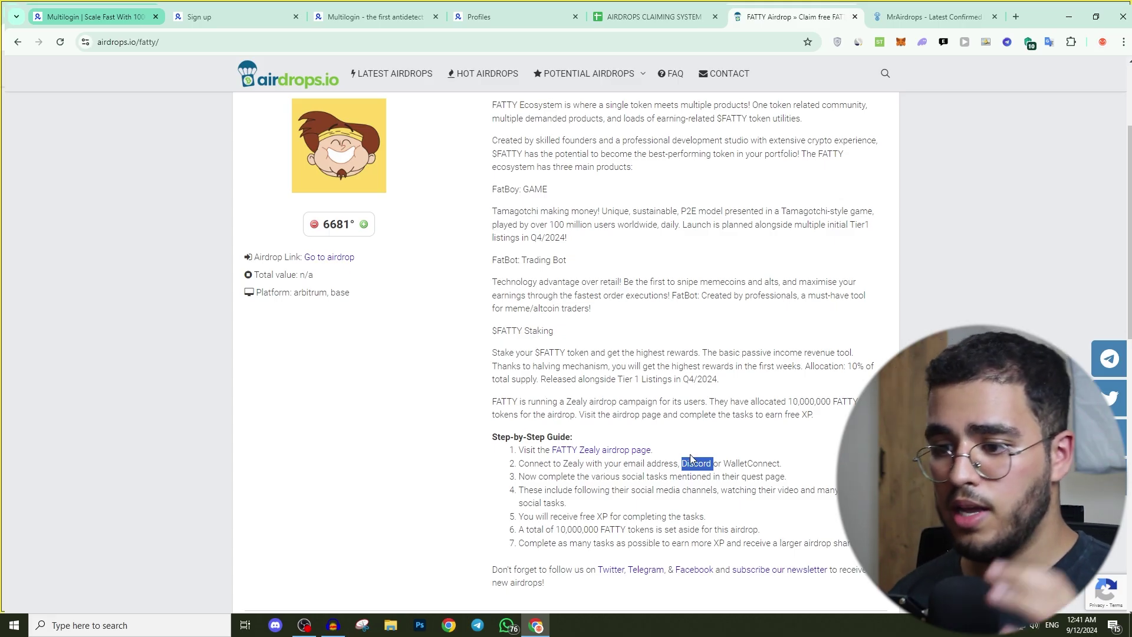
scroll(681, 511, "down", 1)
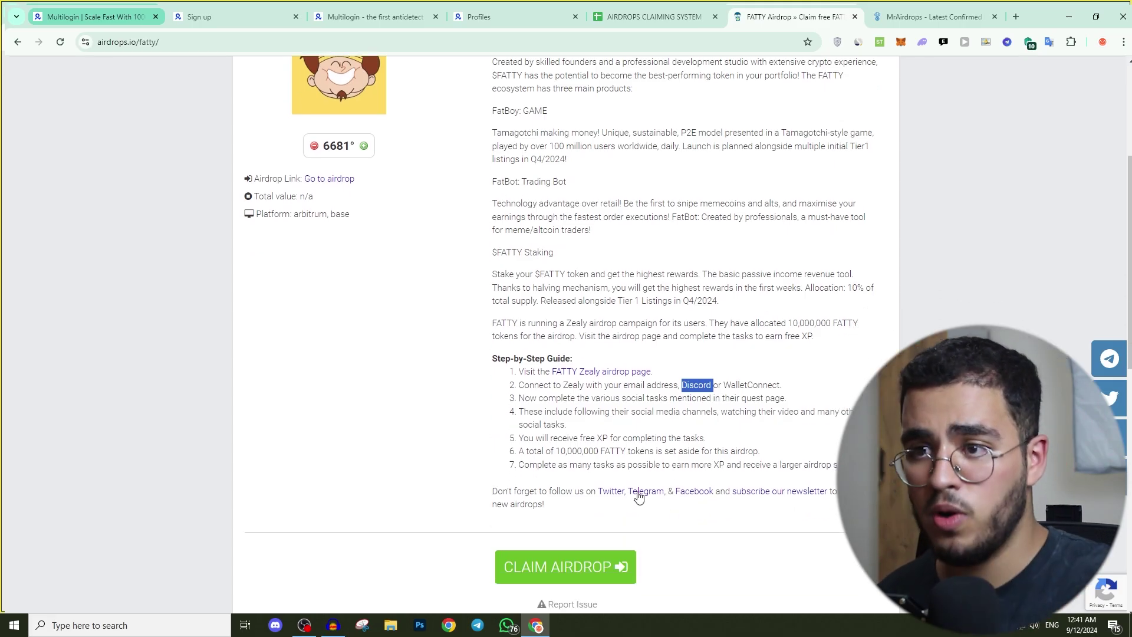
left_click(932, 16)
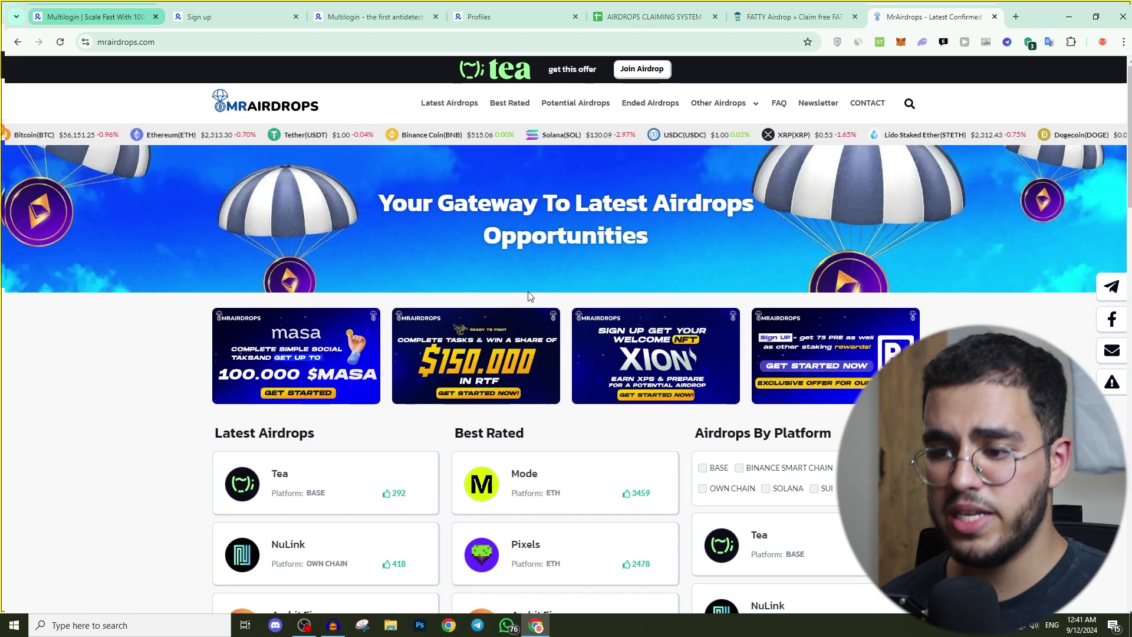
Open the MON Protocol airdrop page, toggle full screen on and off, and return to the spreadsheet
scroll(527, 294, "down", 5)
left_click(317, 291)
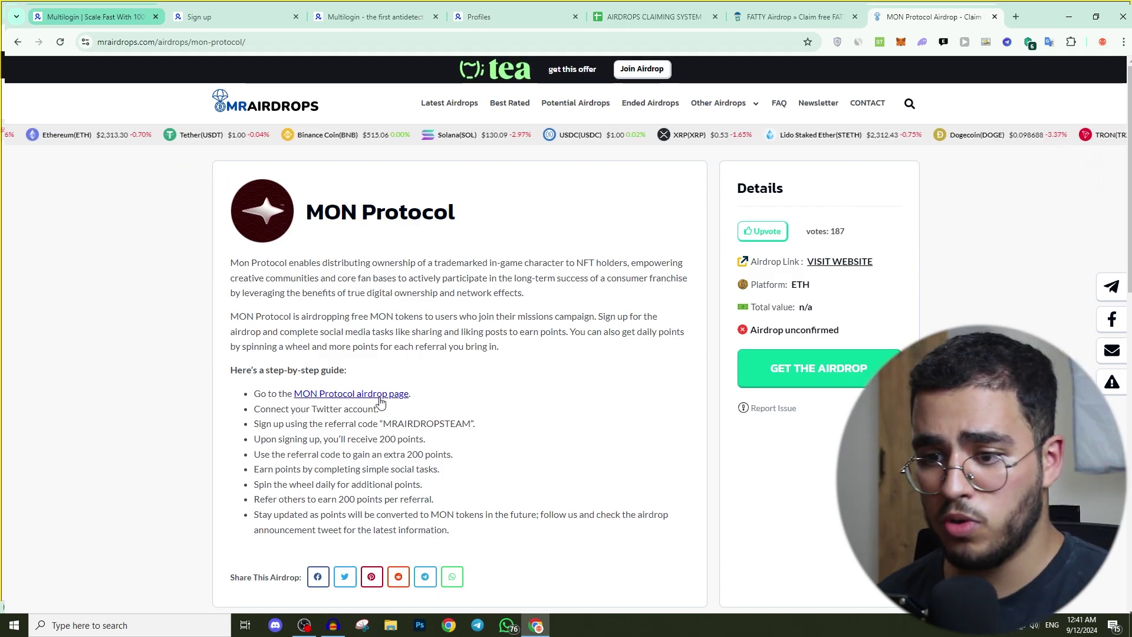
key("F11")
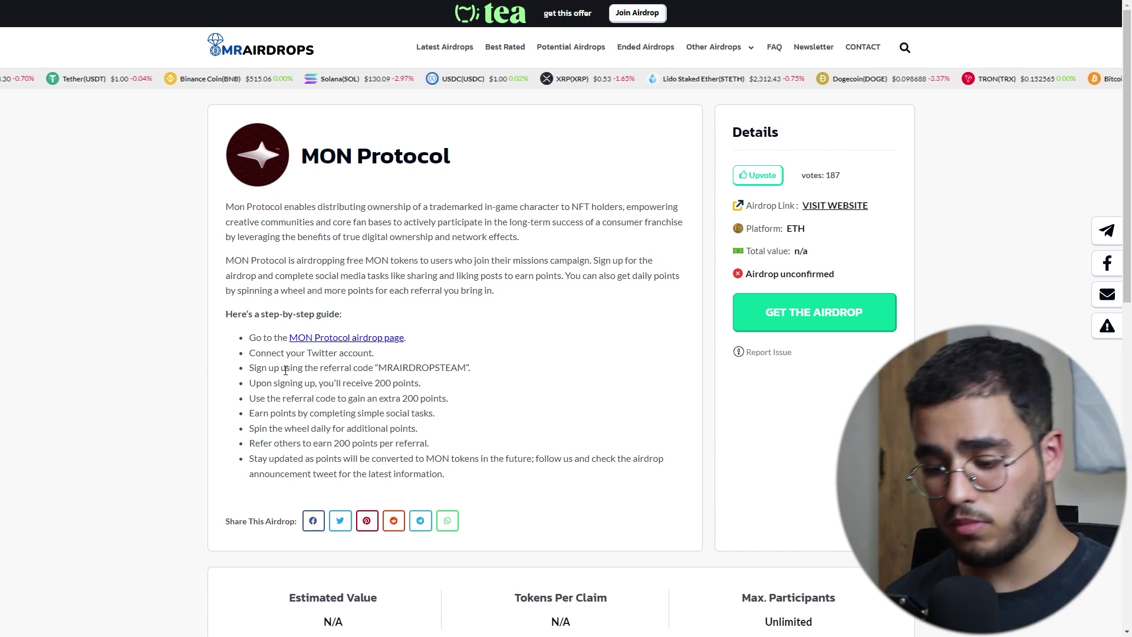
key("F11")
left_click(649, 17)
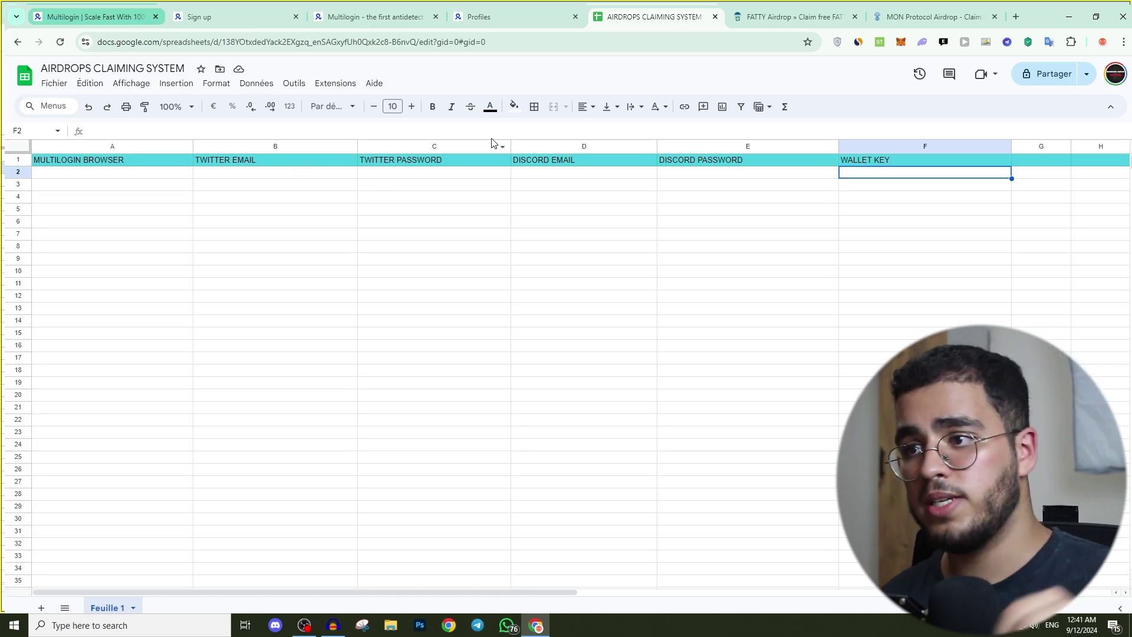
Cycle through the FATTY, MON Protocol and spreadsheet tabs, then return to the Multilogin profiles list
left_click(793, 18)
left_click(885, 17)
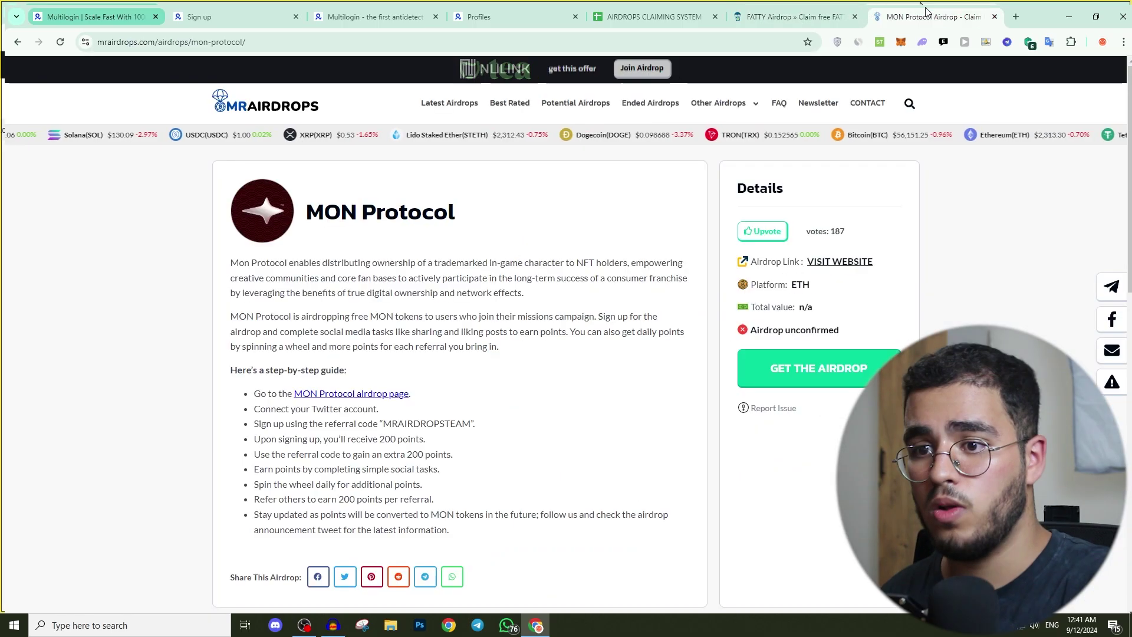
left_click(631, 17)
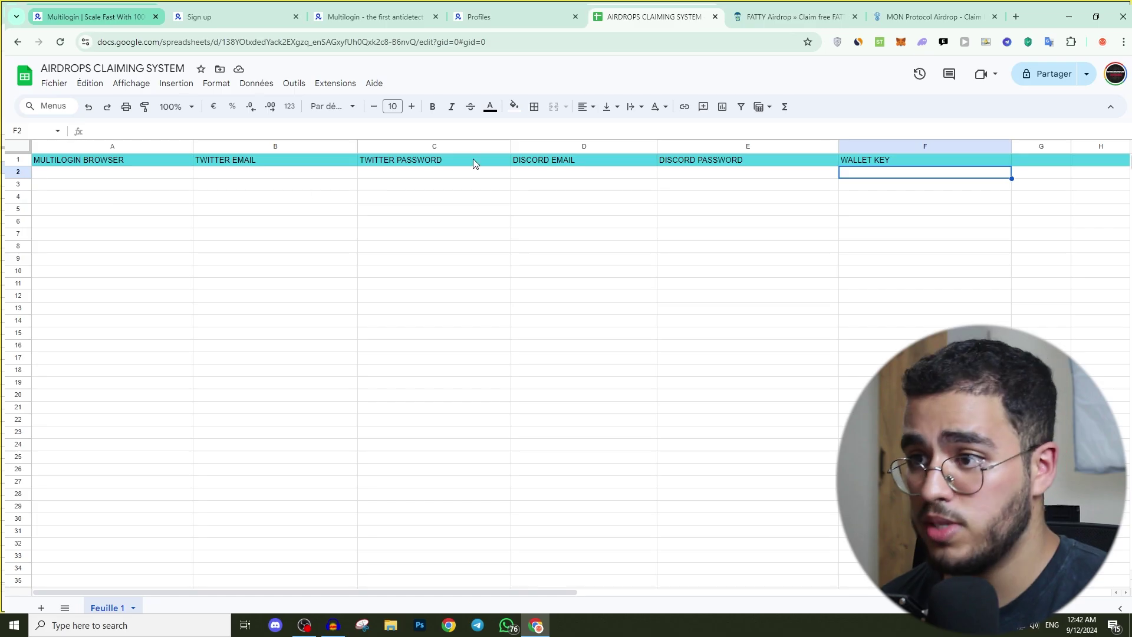
left_click(765, 7)
left_click(932, 12)
left_click(790, 12)
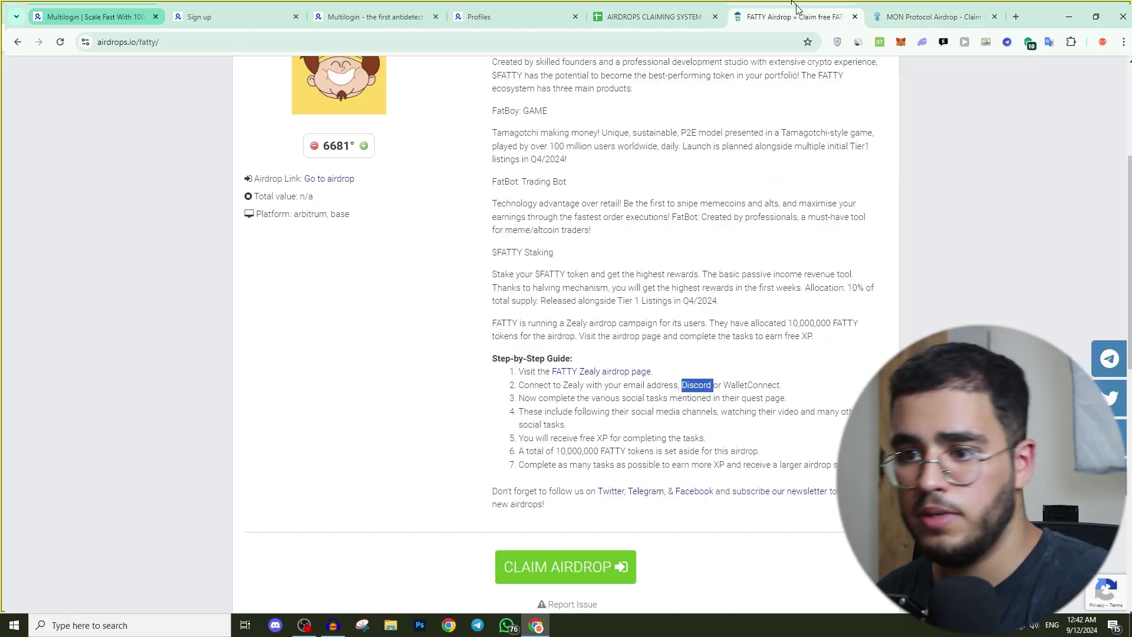
left_click(933, 9)
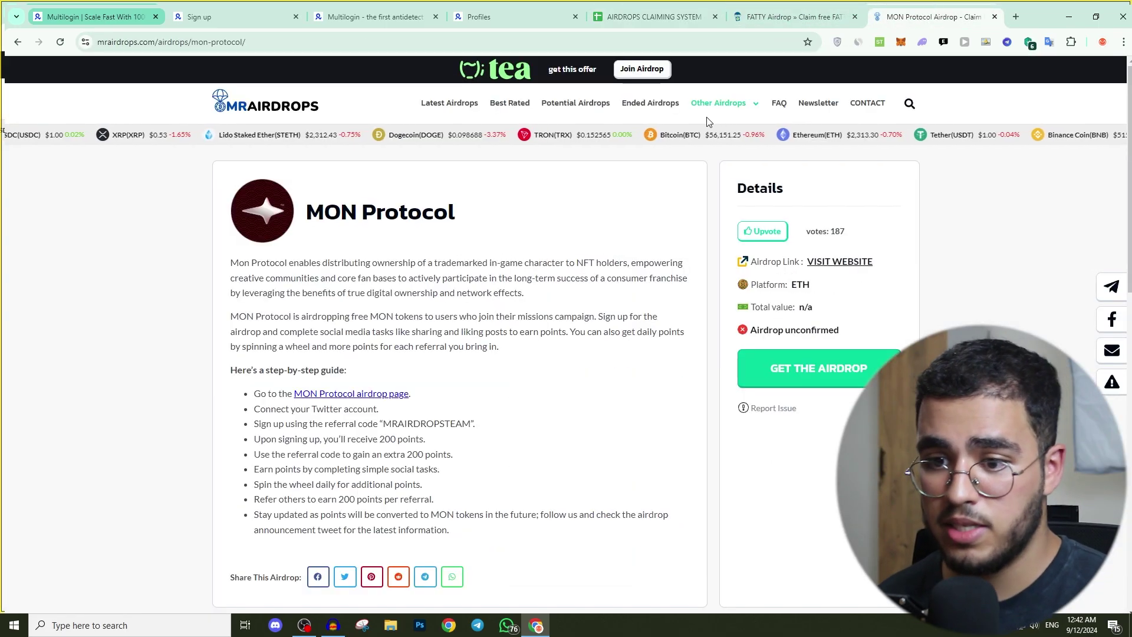
key("F11")
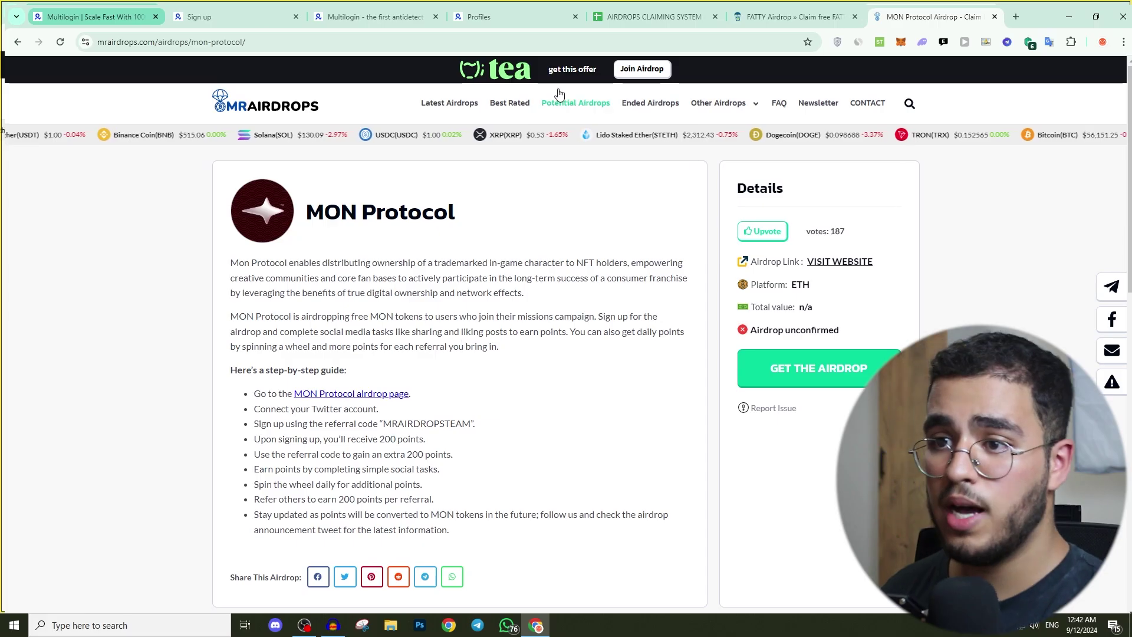
left_click(489, 16)
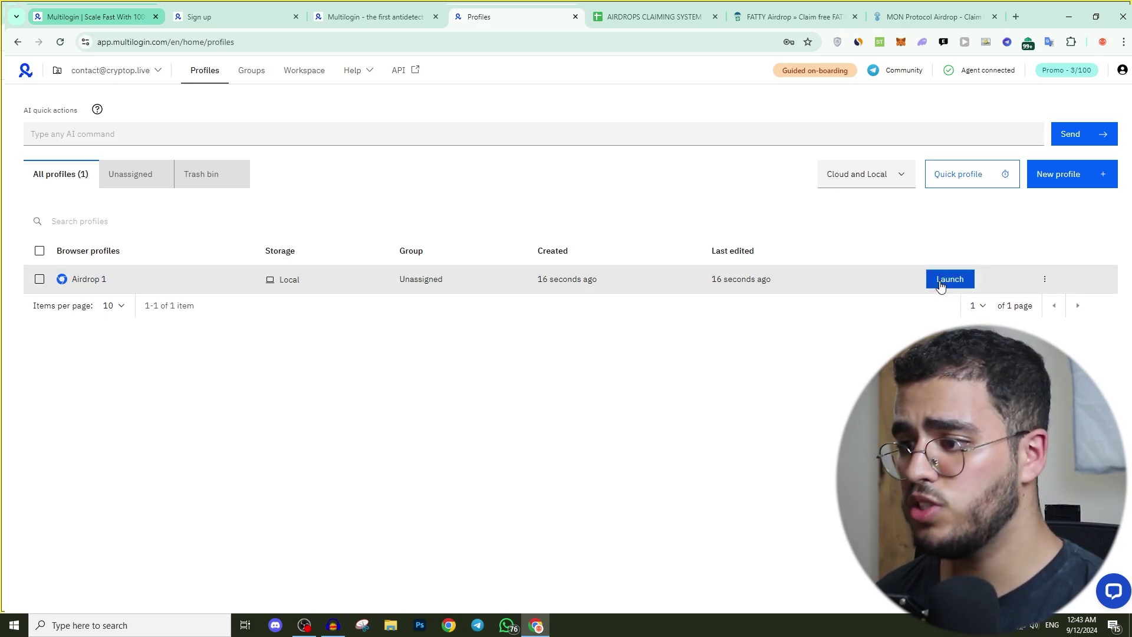
Launch Airdrop 1 full-size and check its US IP 73.107.102.236, Chrome 128 and Windows 10
left_click(968, 286)
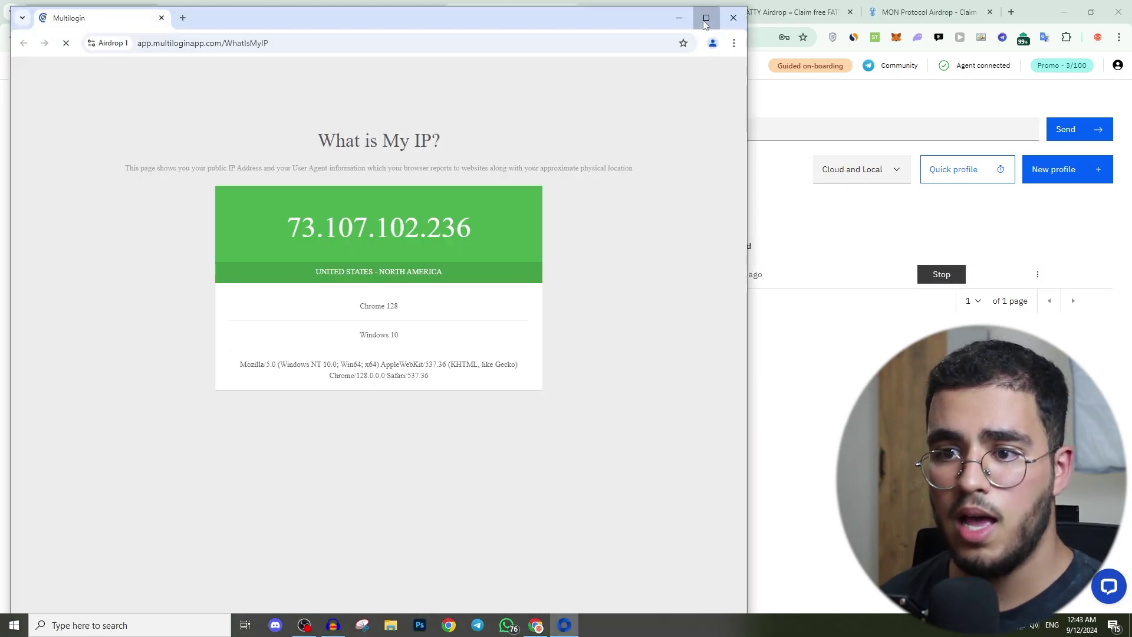
left_click(705, 18)
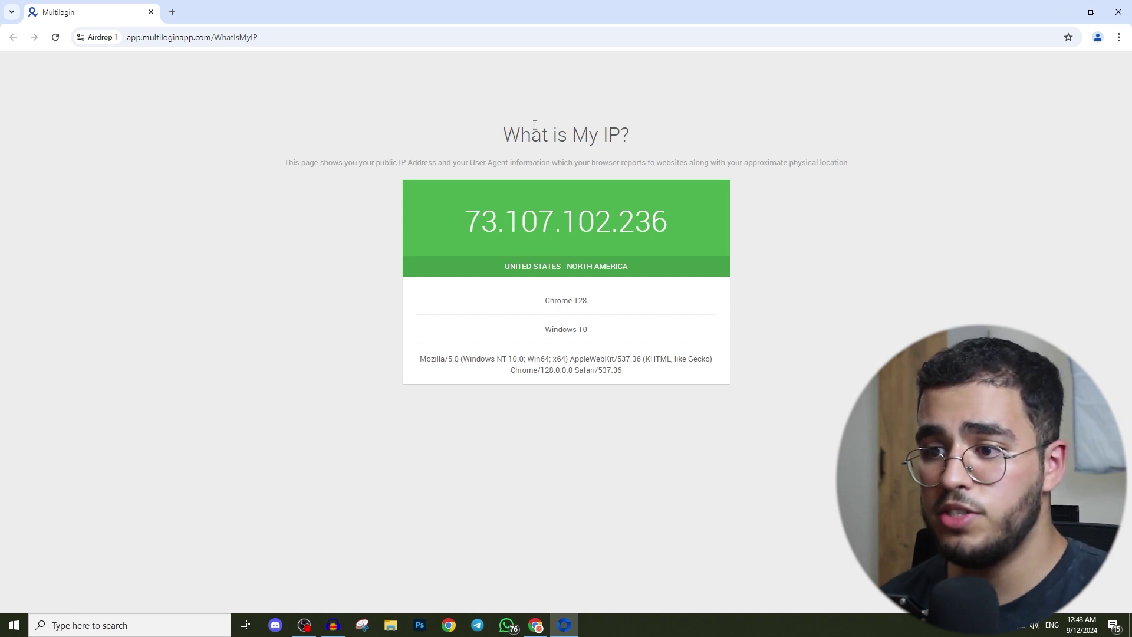
left_click_drag(478, 218, 709, 253)
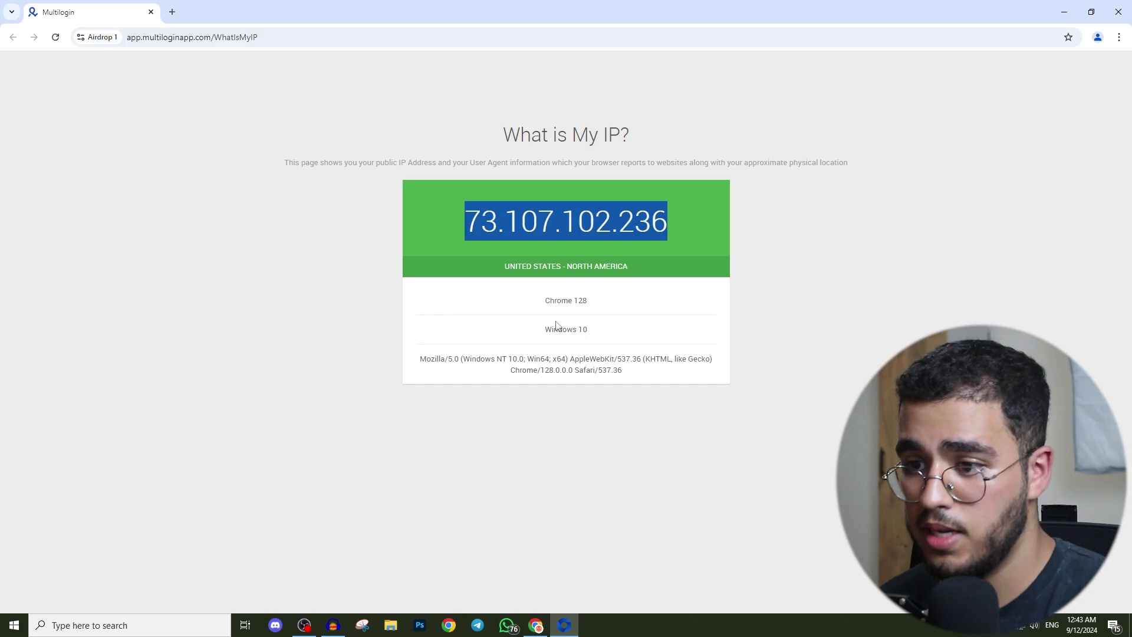
left_click(543, 297)
left_click_drag(544, 301, 649, 310)
left_click_drag(548, 331, 720, 334)
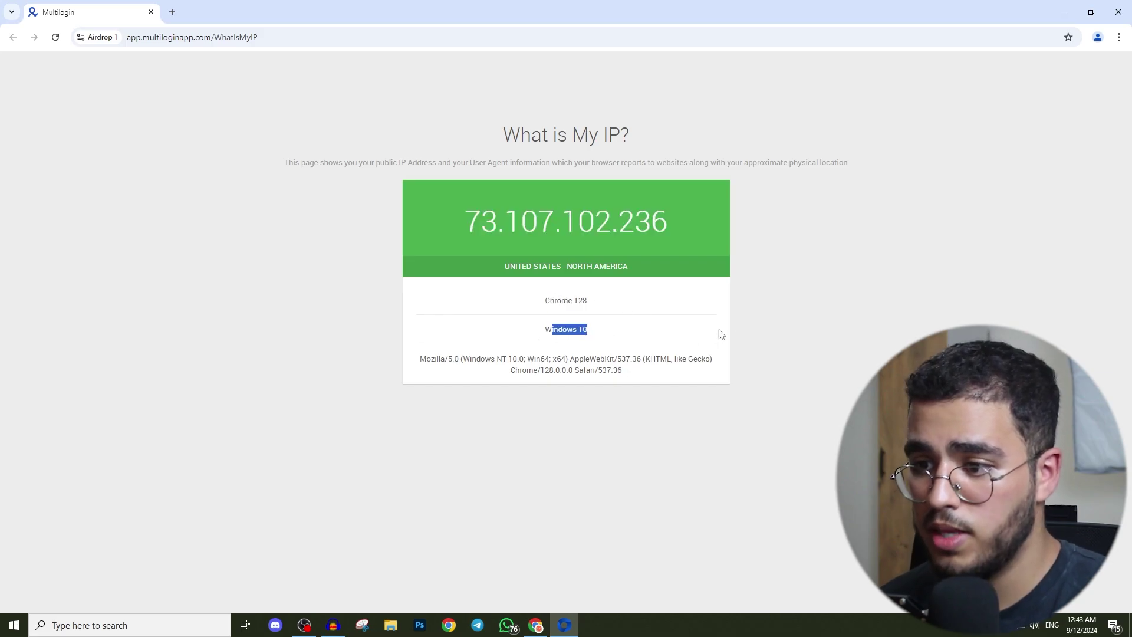
Close the Airdrop 1 browser and start a new profile named 'Airdrop 2'
left_click(1118, 12)
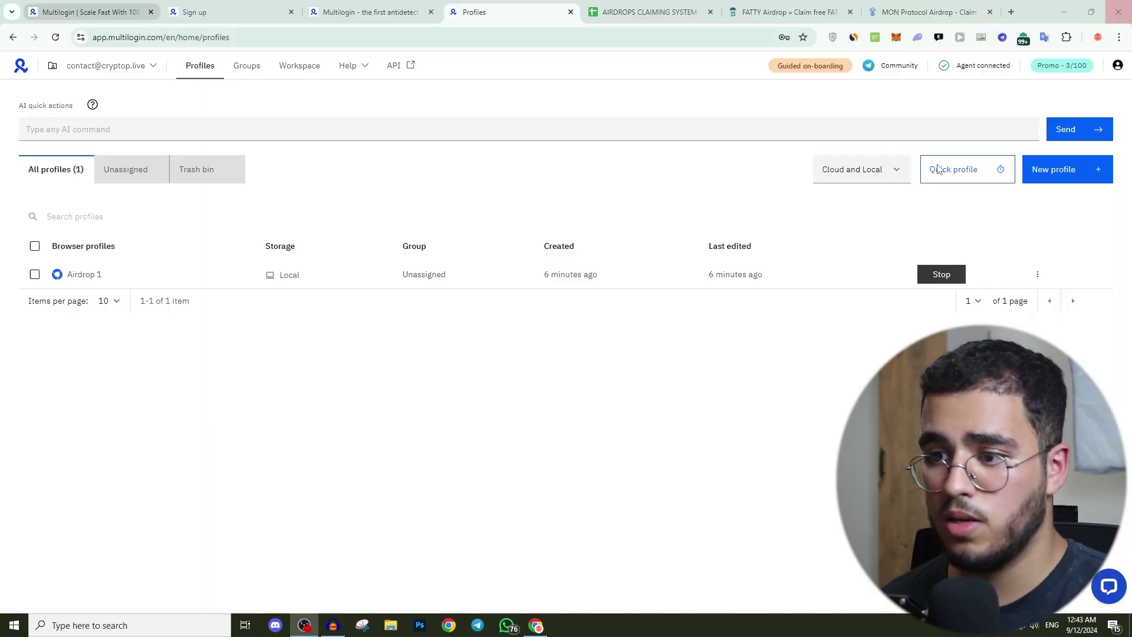
left_click(1061, 170)
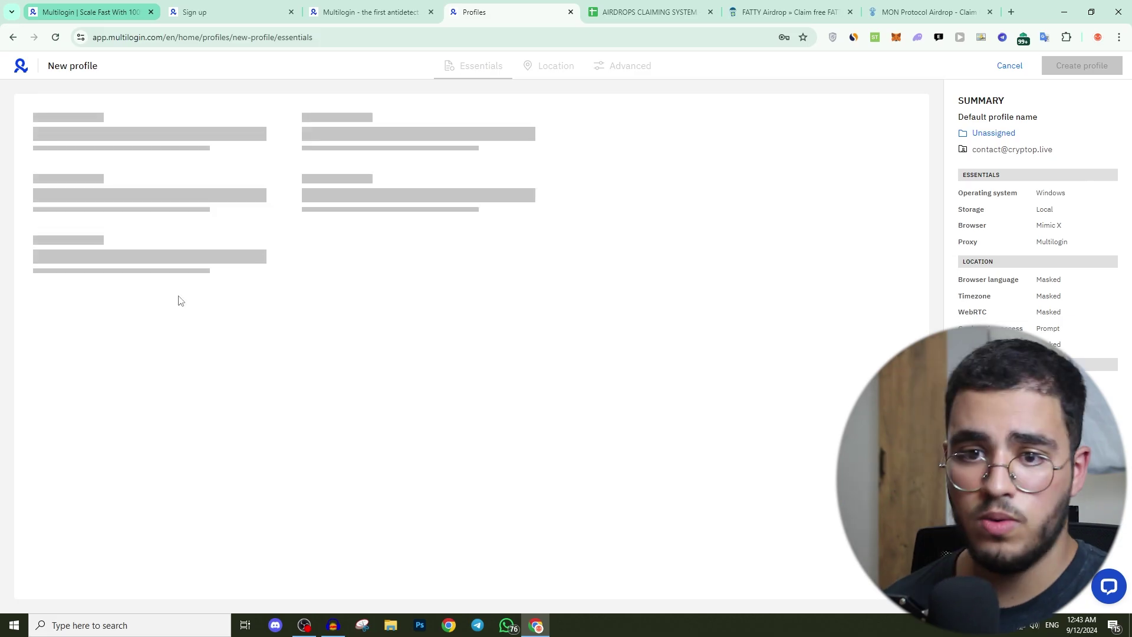
type("A")
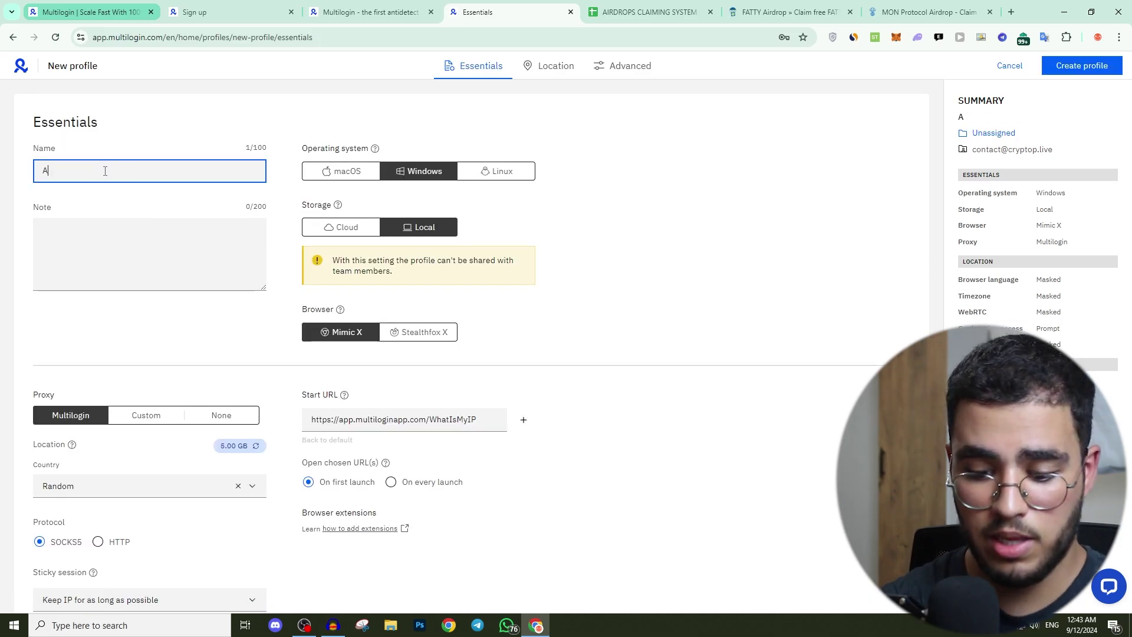
type("irdrop 2")
scroll(342, 439, "down", 1)
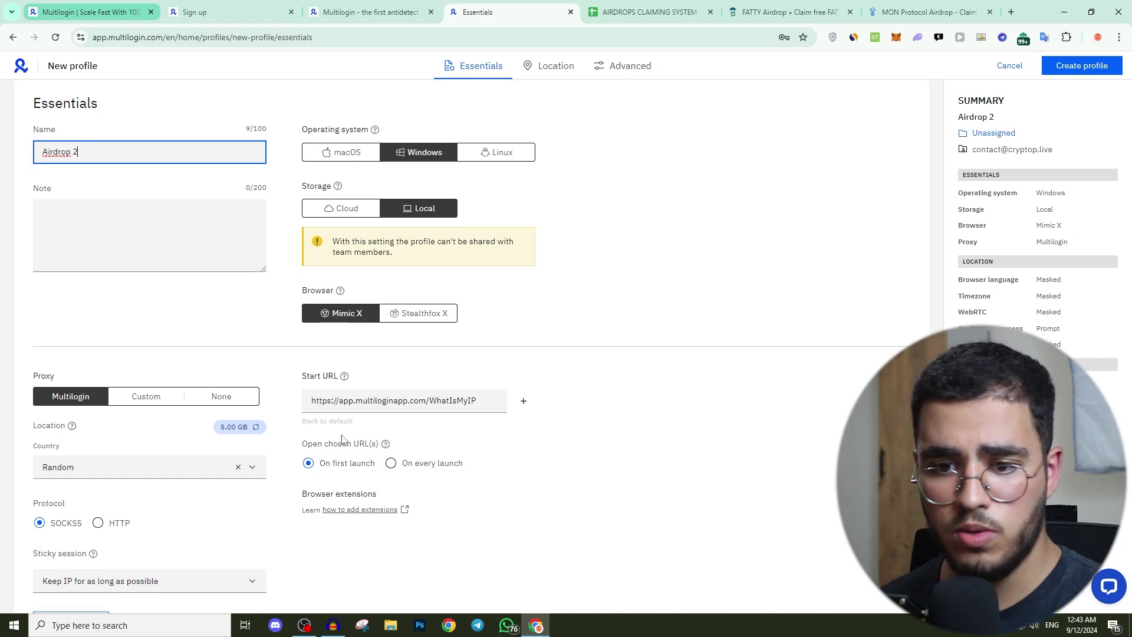
scroll(343, 440, "down", 1)
Set the proxy country to United Arab Emirates and run the proxy check
left_click(56, 412)
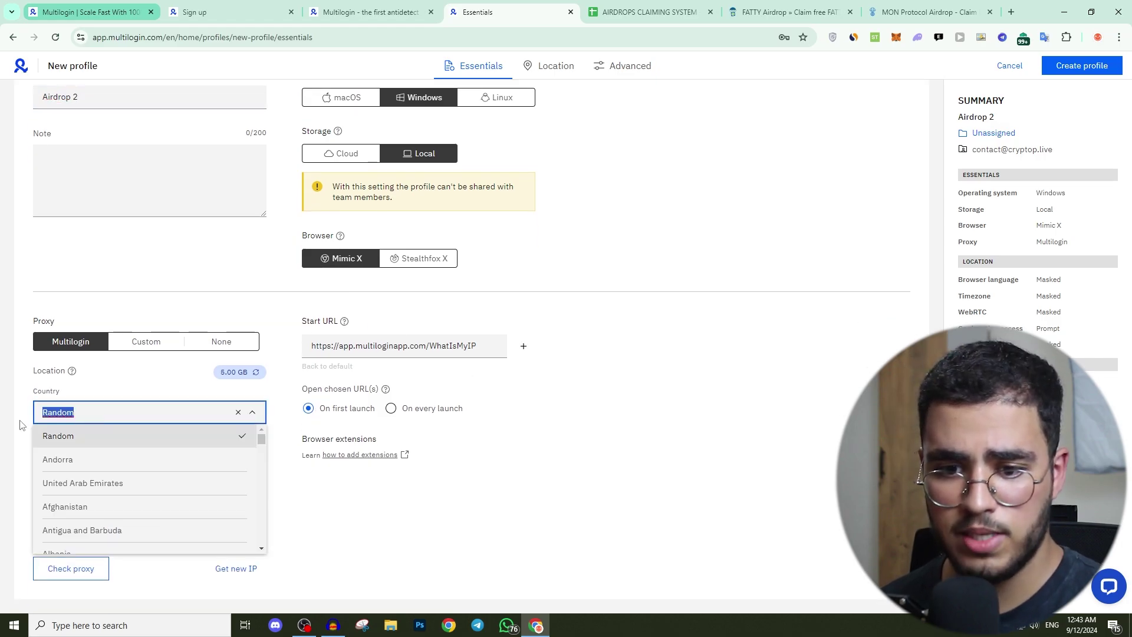
key("Escape")
type("u")
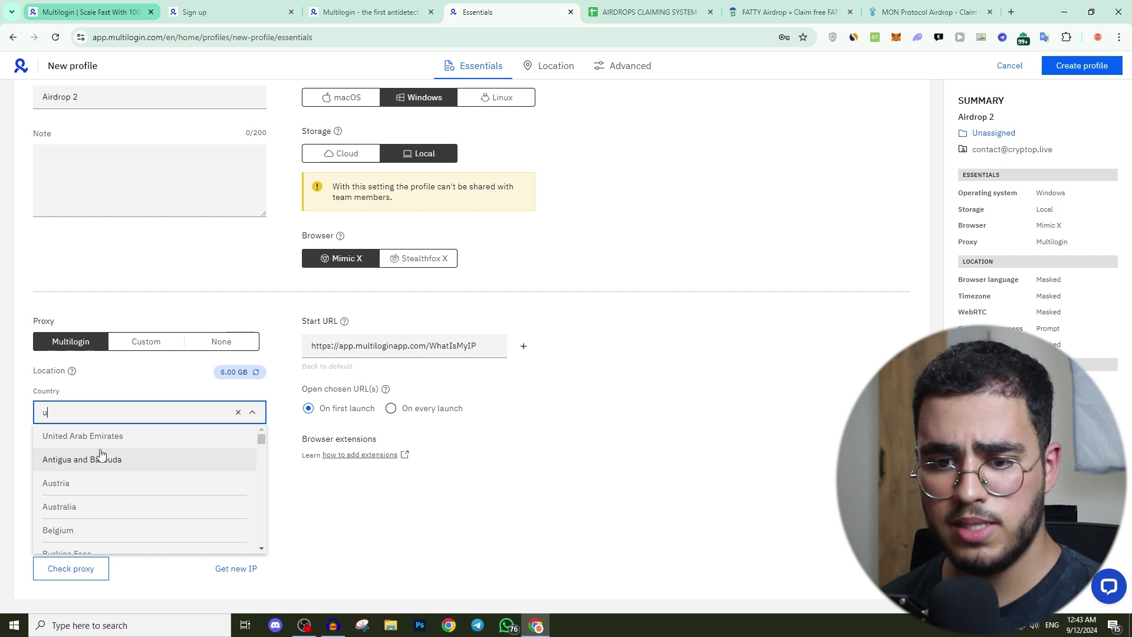
left_click(109, 440)
scroll(136, 517, "down", 1)
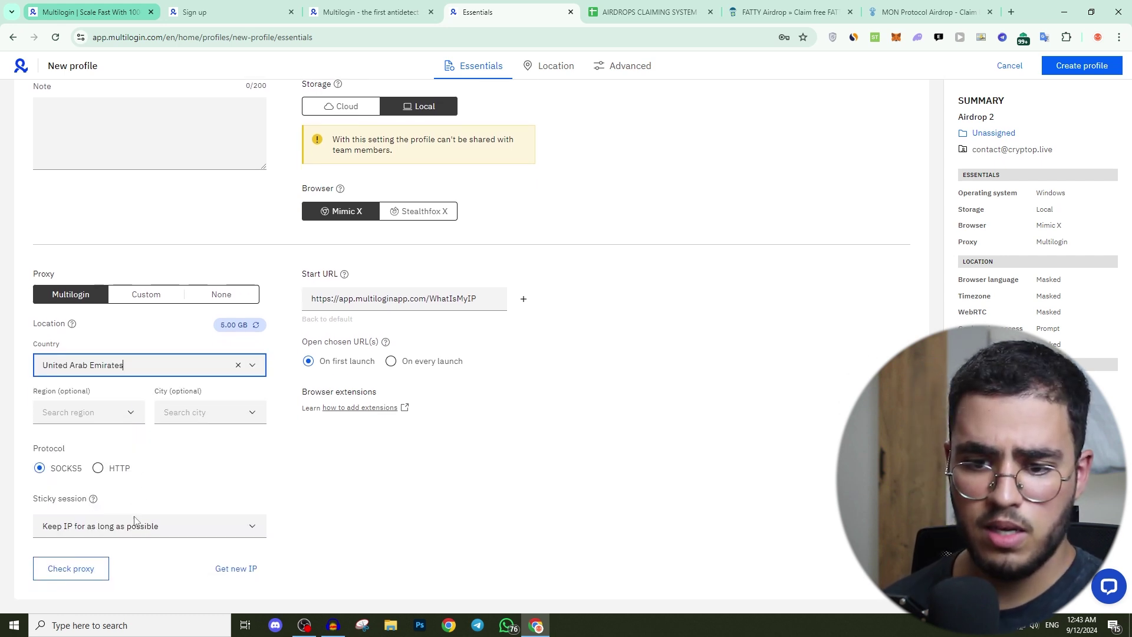
left_click(64, 578)
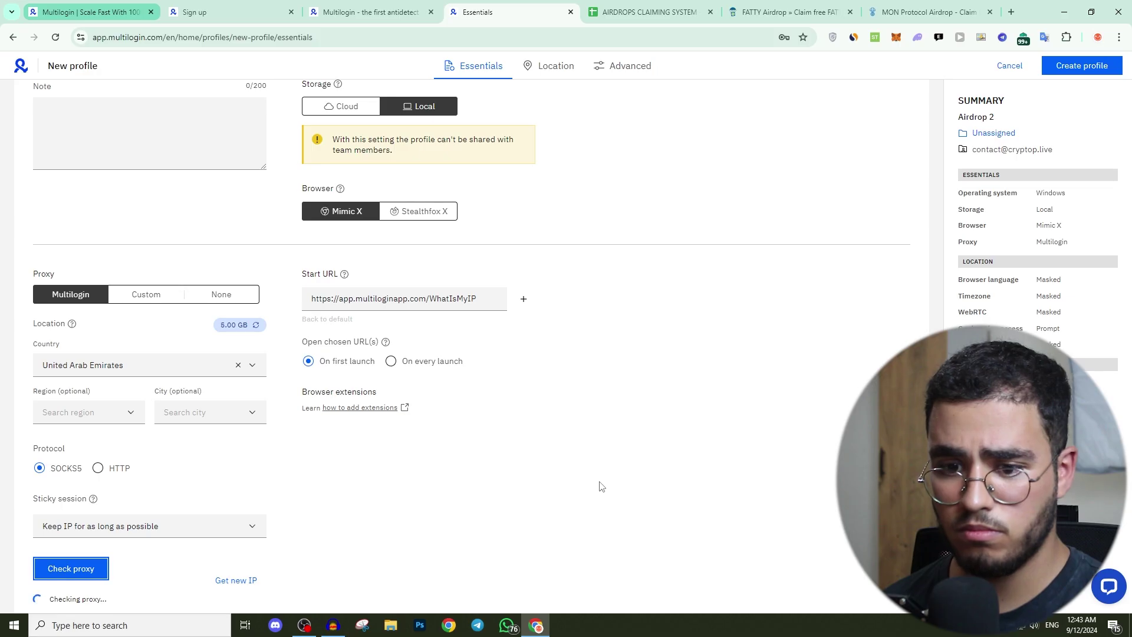
Confirm the proxy resolves to Asia/Dubai and create the Airdrop 2 profile
scroll(519, 493, "down", 1)
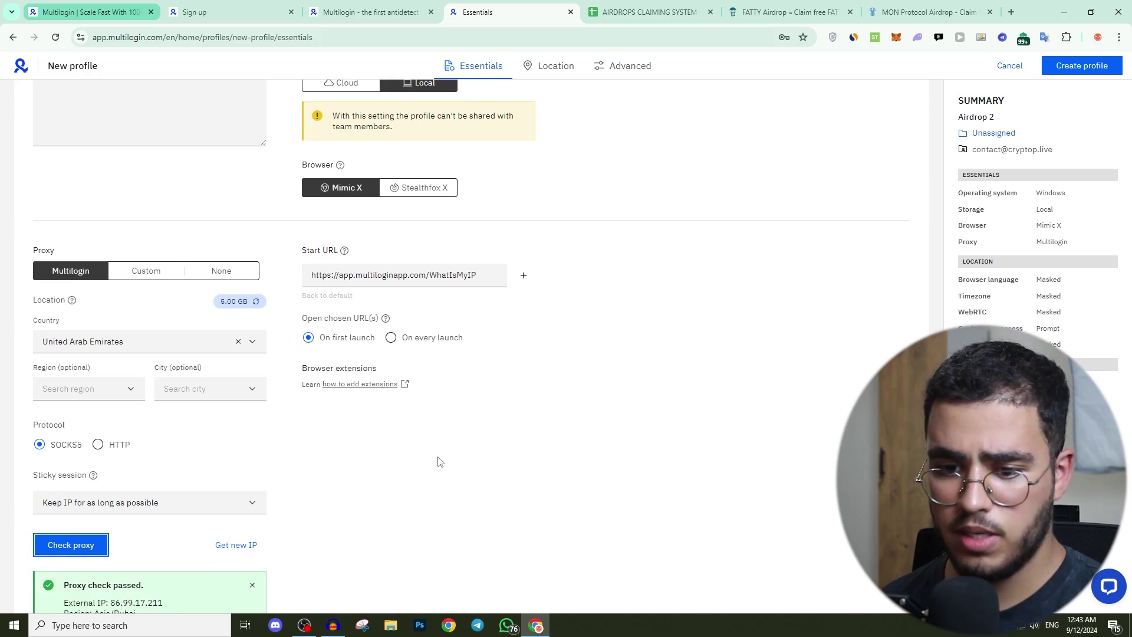
scroll(102, 585, "down", 2)
left_click_drag(151, 577, 66, 531)
left_click(237, 565)
left_click_drag(141, 557, 94, 557)
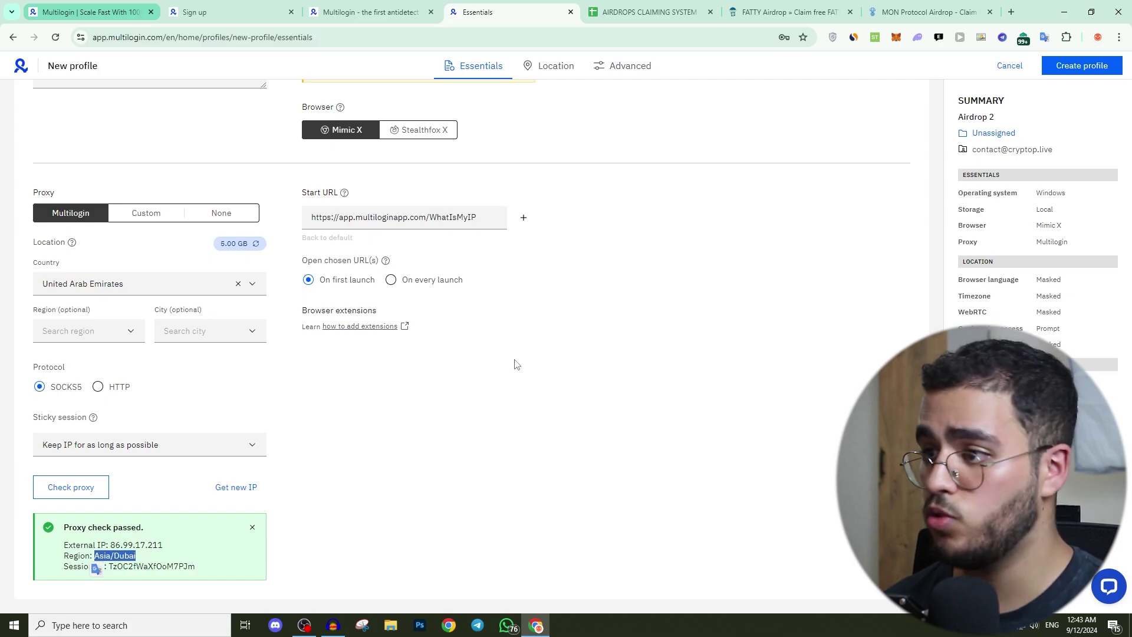
left_click(1082, 66)
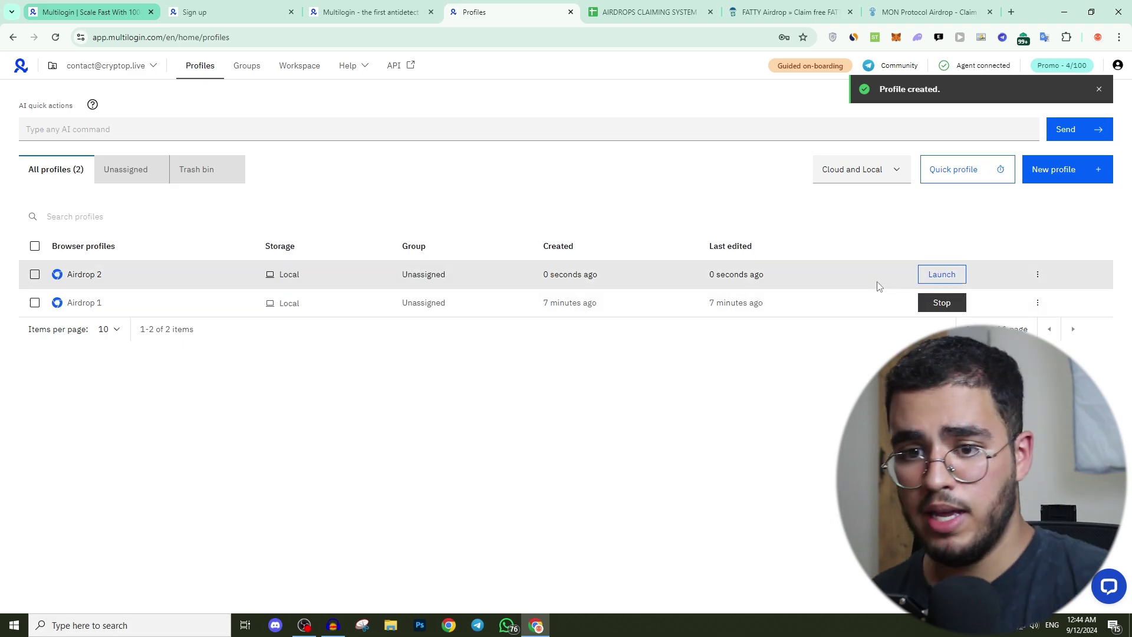
Launch Airdrop 2 full-size, confirm its IP 86.99.17.211 is in the United Arab Emirates, then close it
left_click(940, 281)
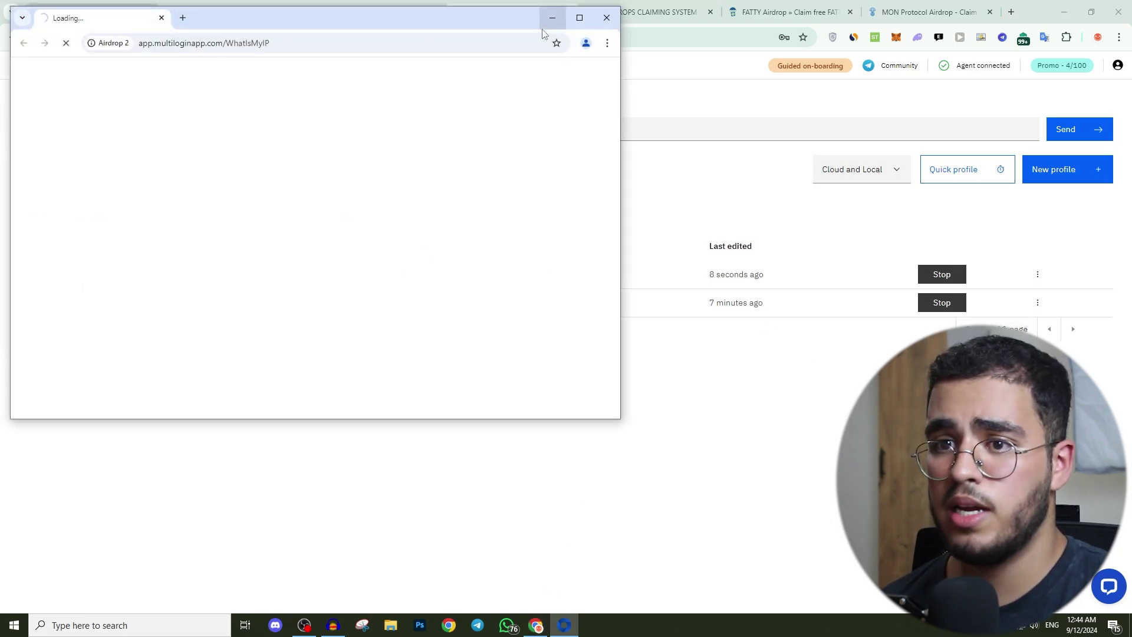
left_click(580, 18)
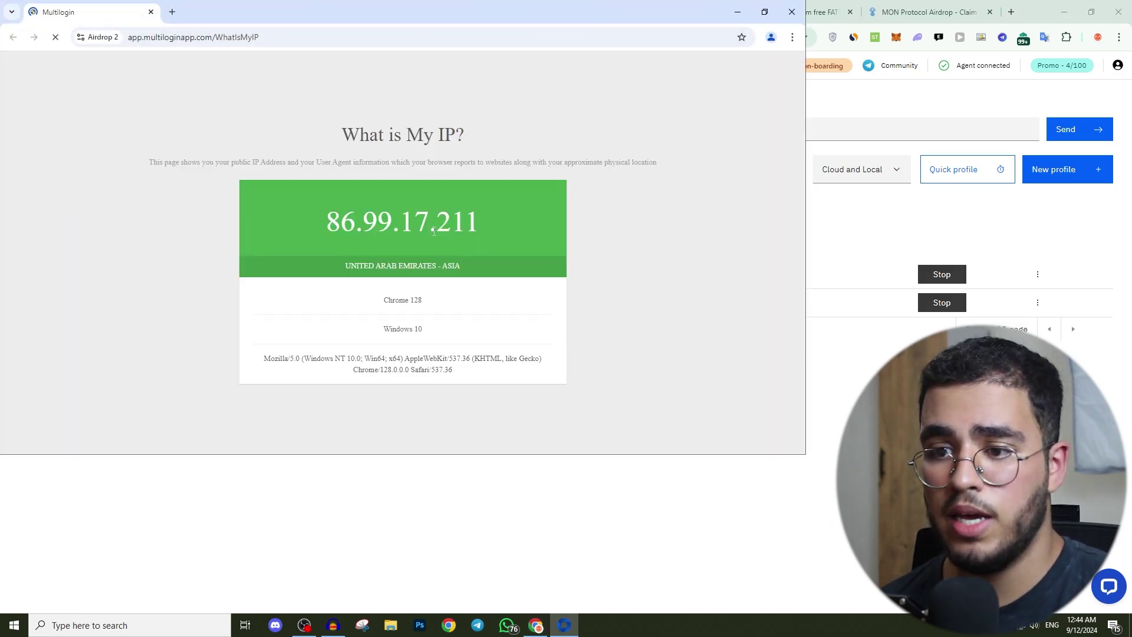
left_click(765, 12)
left_click(581, 18)
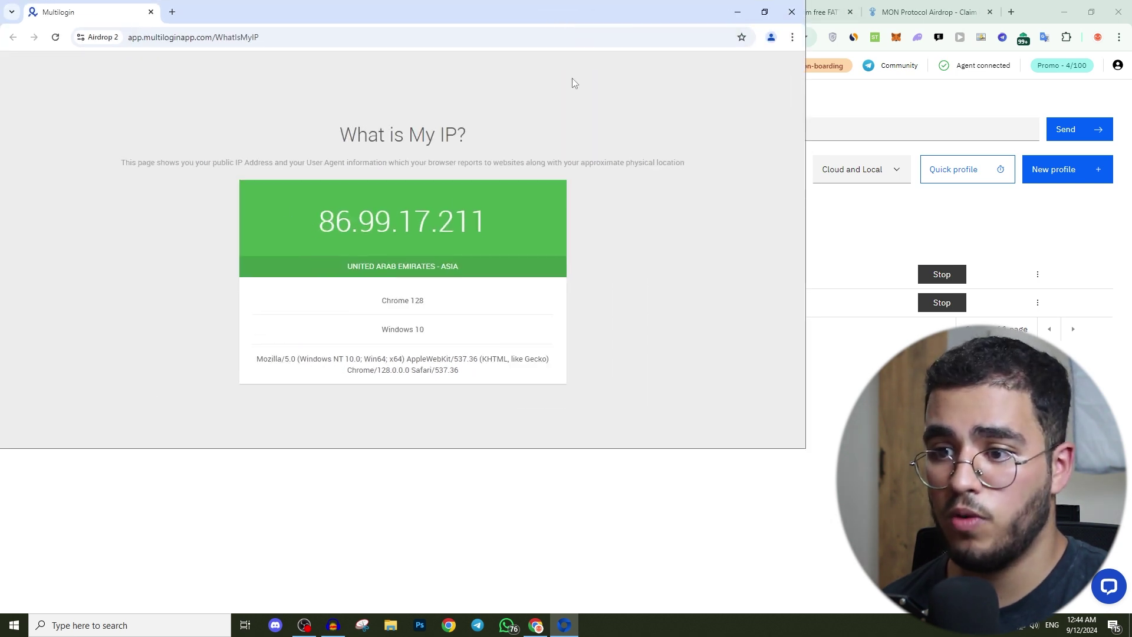
left_click_drag(349, 266, 508, 276)
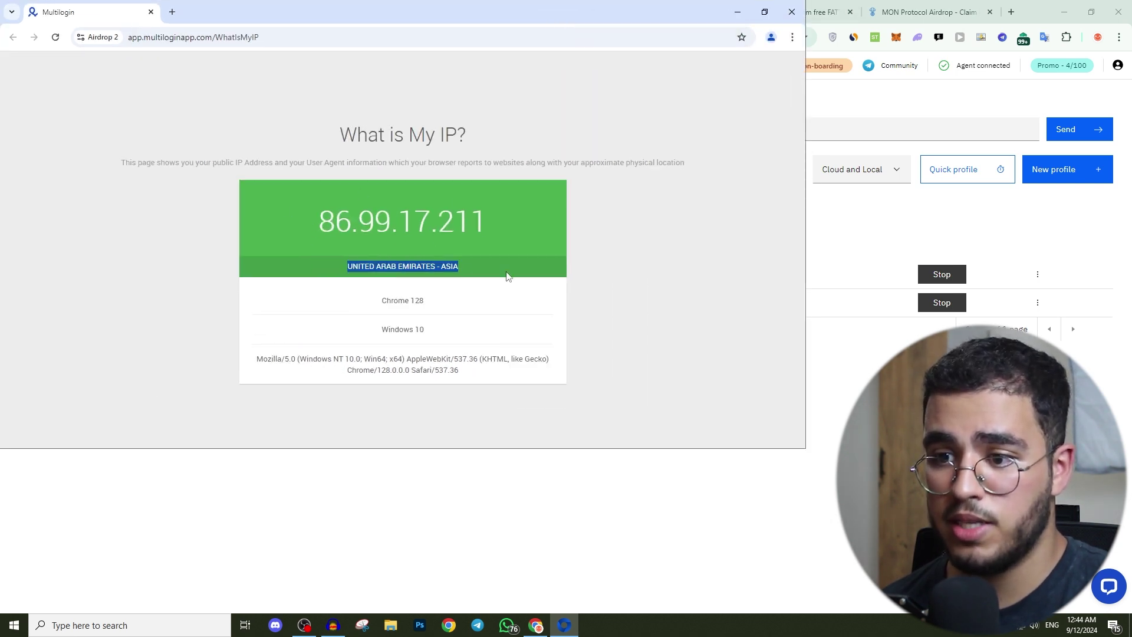
left_click_drag(303, 220, 504, 247)
left_click(792, 12)
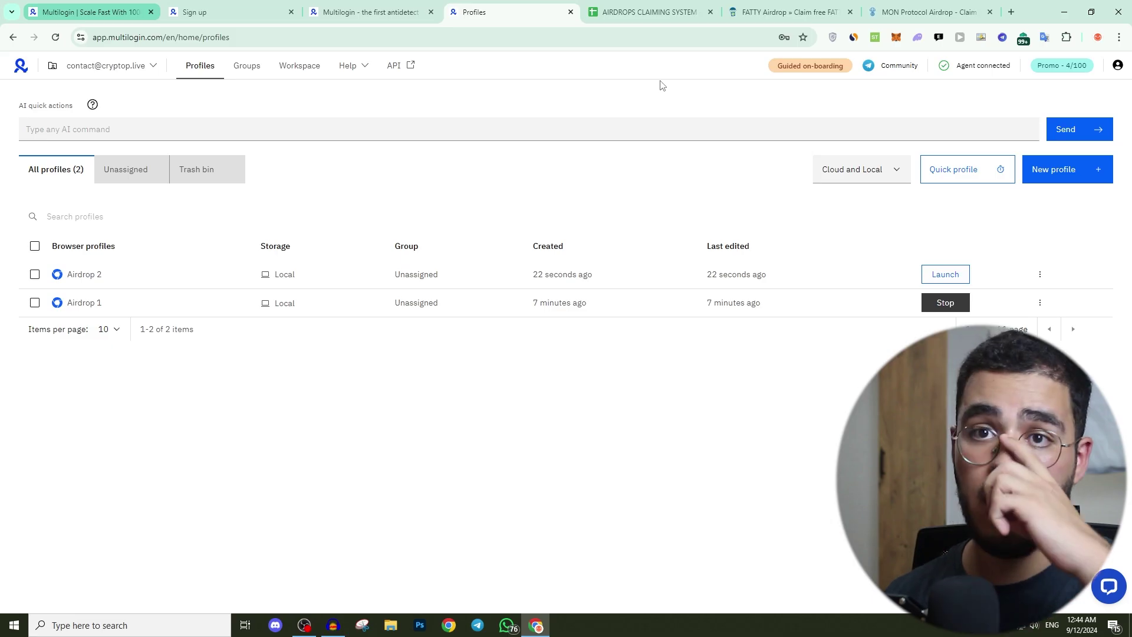
Browse the FATTY and MON Protocol airdrop pages and the airdrops.io home page lists
left_click(765, 17)
left_click(911, 11)
left_click(787, 11)
scroll(554, 214, "up", 4)
left_click(272, 101)
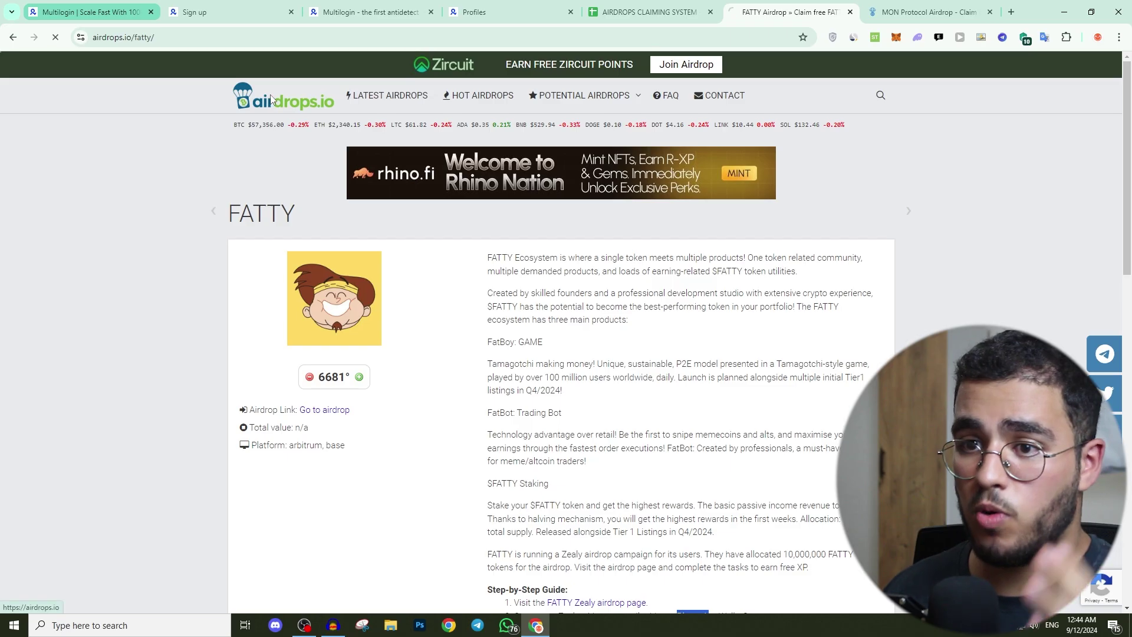
left_click(893, 15)
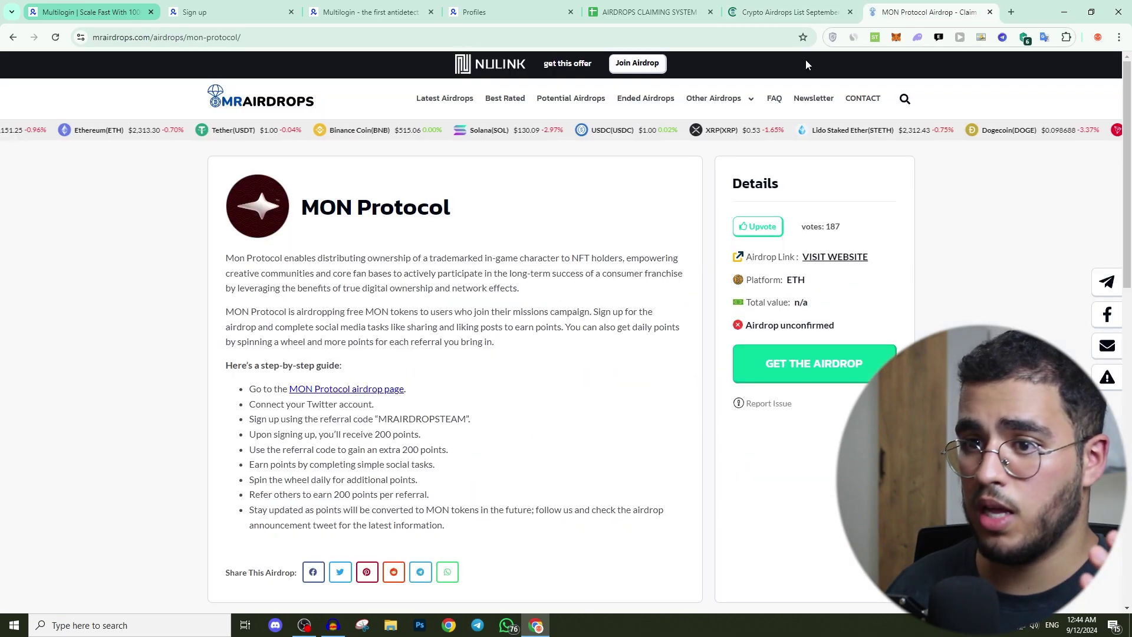
left_click(744, 16)
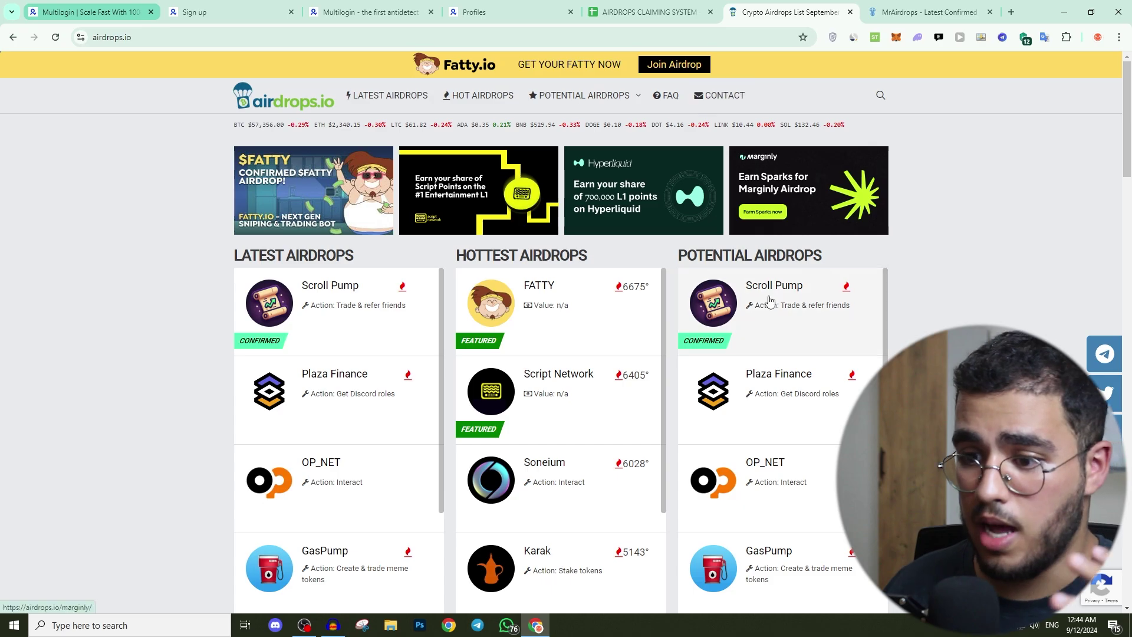
scroll(767, 301, "down", 8)
scroll(767, 300, "up", 8)
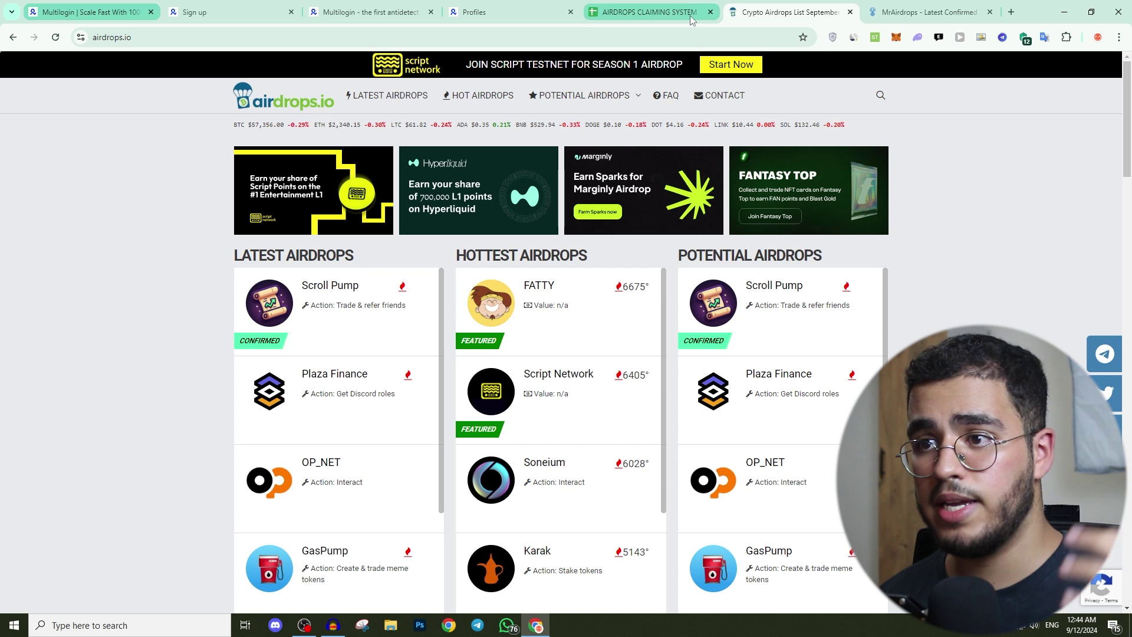
View the AIRDROPS CLAIMING SYSTEM spreadsheet, then show the Multilogin profiles list full screen
left_click(609, 9)
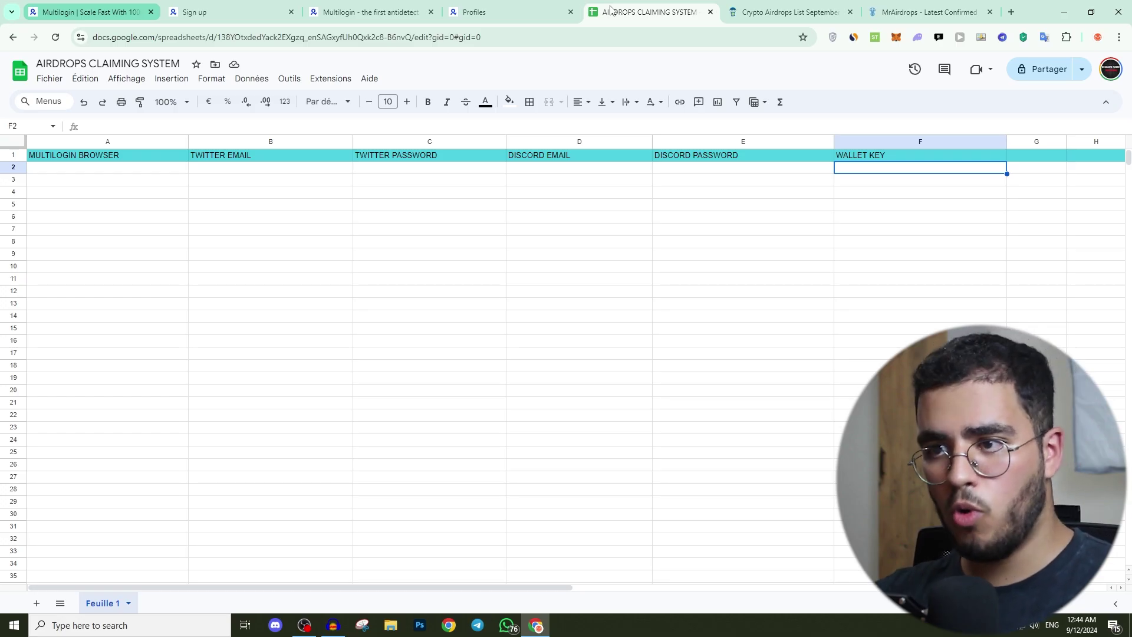
left_click(371, 12)
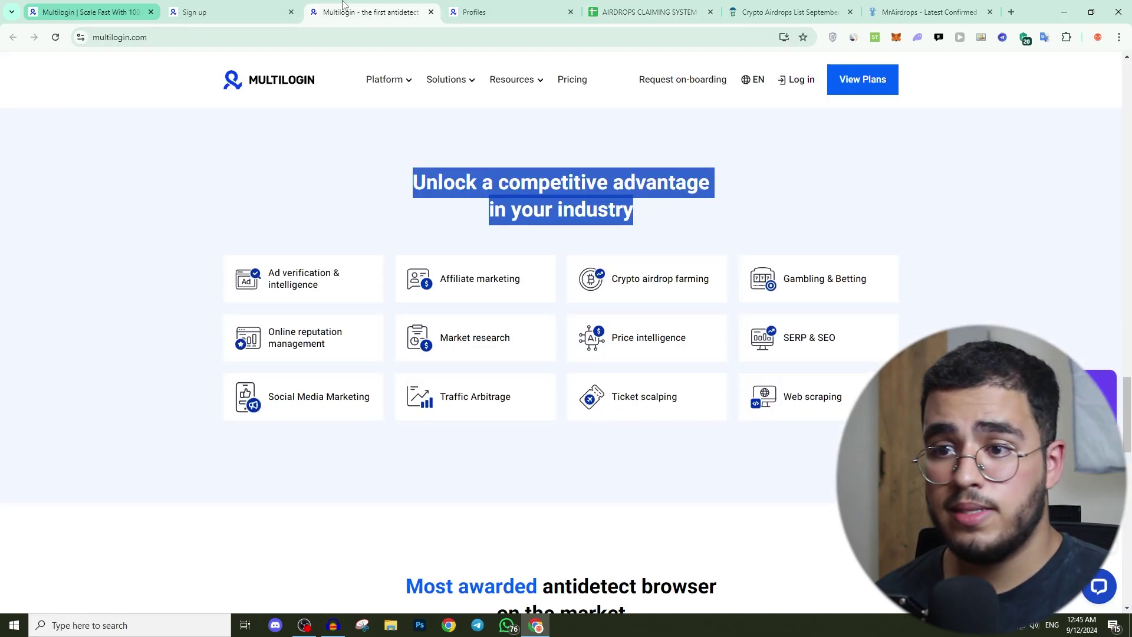
left_click(500, 12)
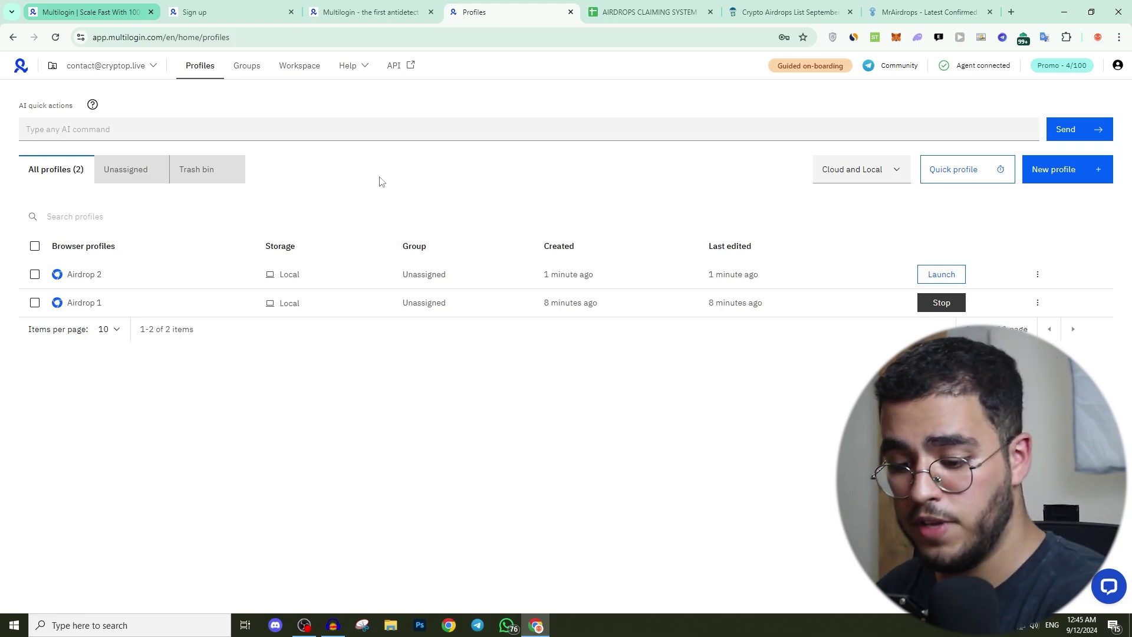
key("F11")
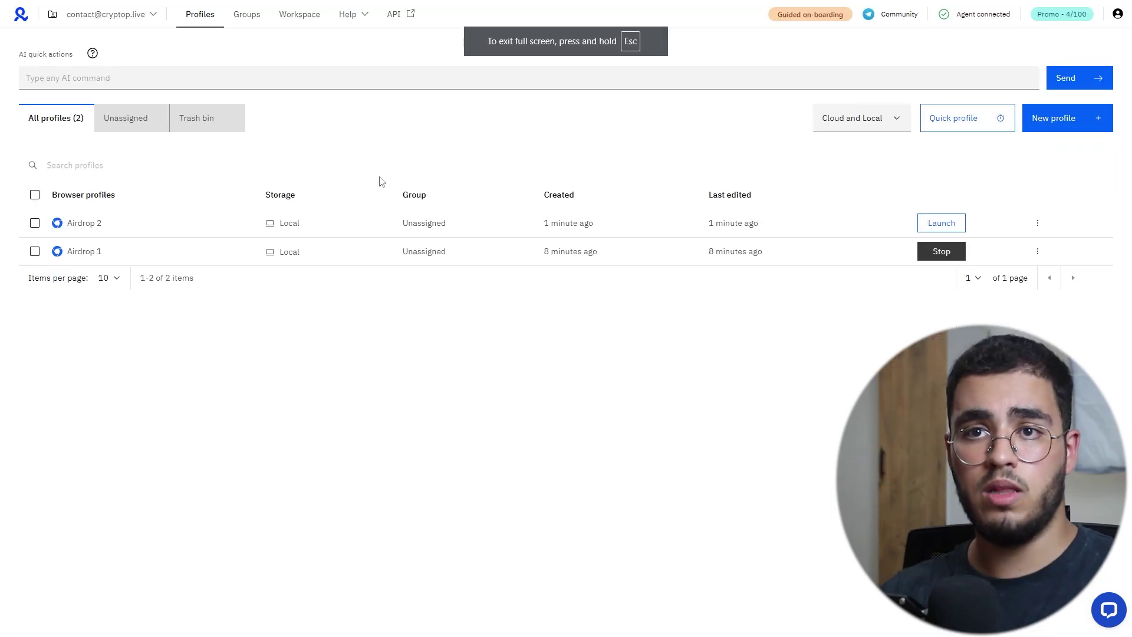